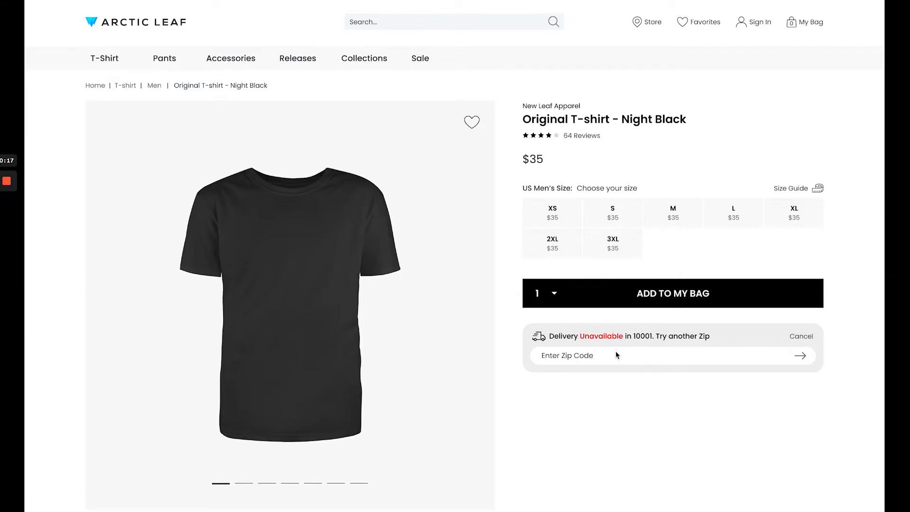
Check delivery availability of the Night Black T-shirt for zip code 90045 in the prototype
click(562, 359)
text(90045)
click(799, 360)
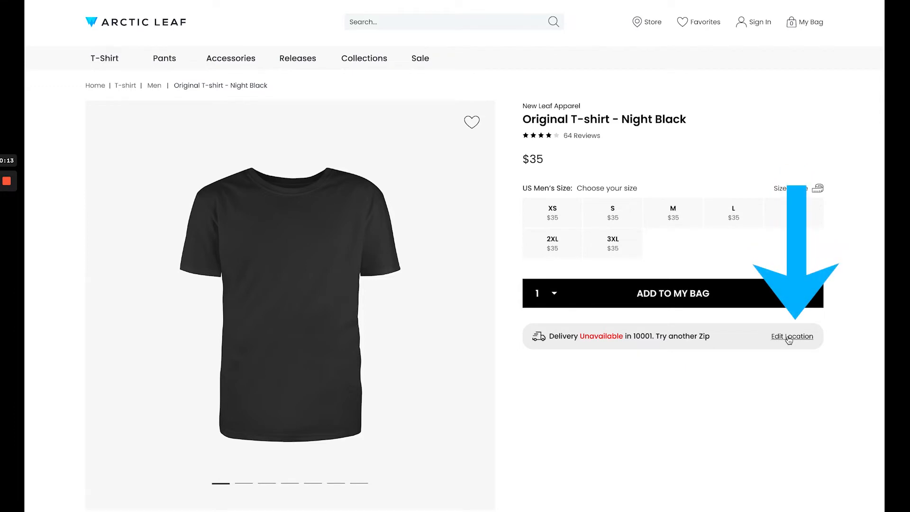
click(789, 337)
text(90045)
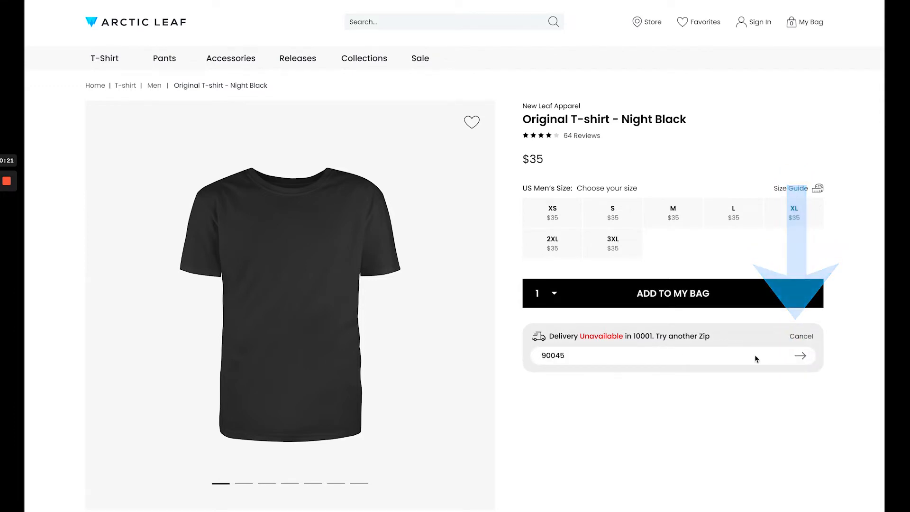
click(800, 359)
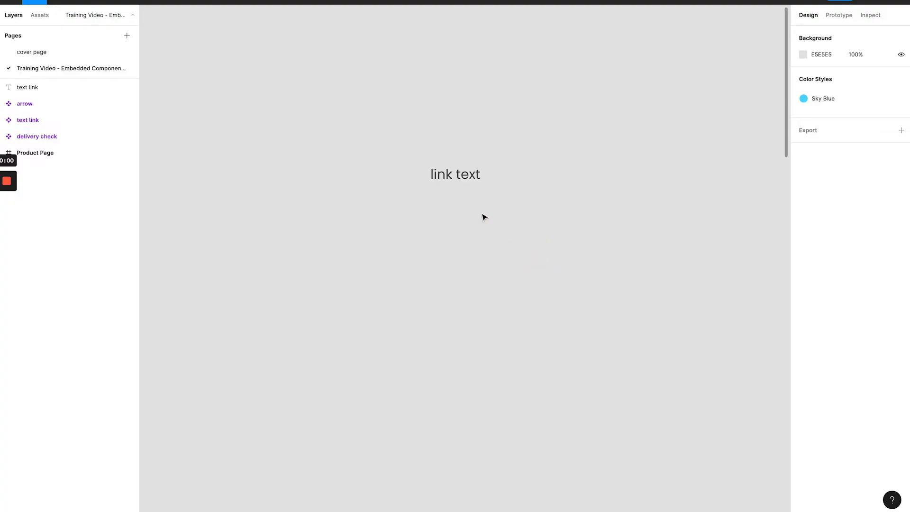
Switch to the Figma design file, turn the link text layer into a component and add a variant to it
click(467, 178)
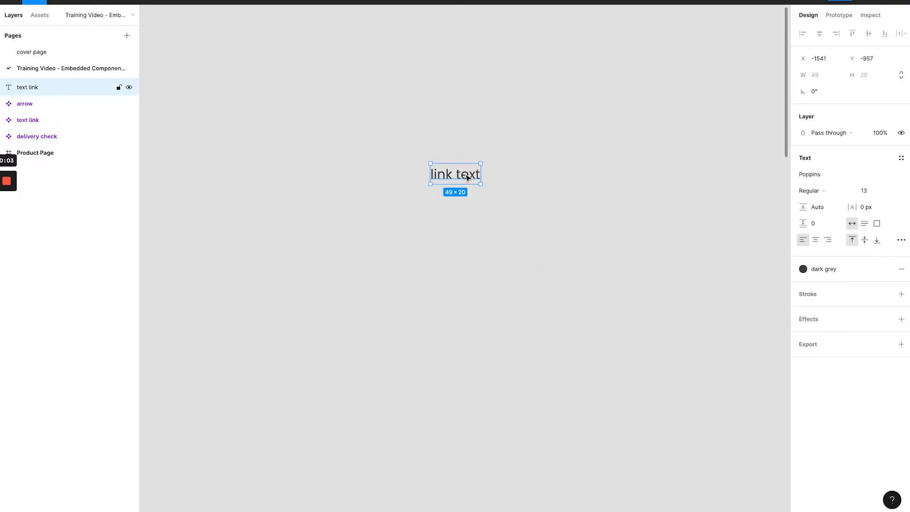
right_click(467, 178)
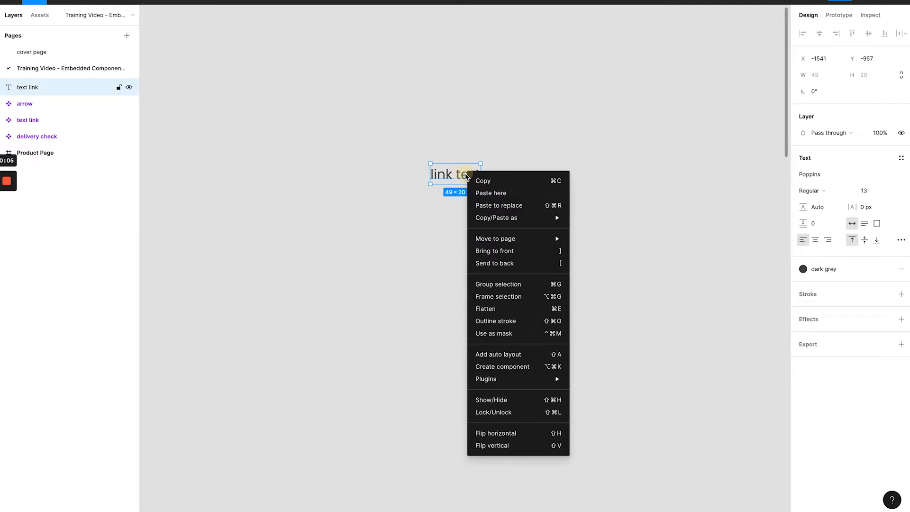
click(481, 367)
right_click(463, 178)
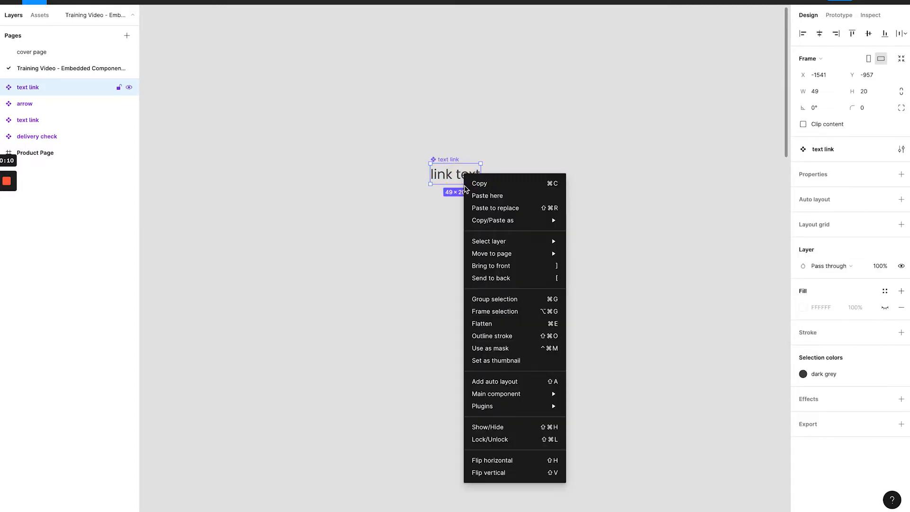
mouse_move(545, 394)
click(593, 406)
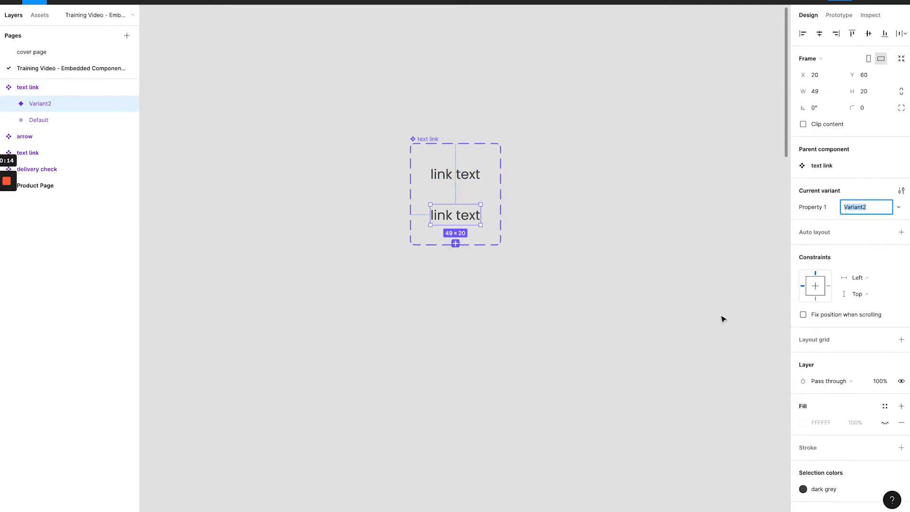
Name the new variant of the text link component Hover
click(835, 207)
text(H)
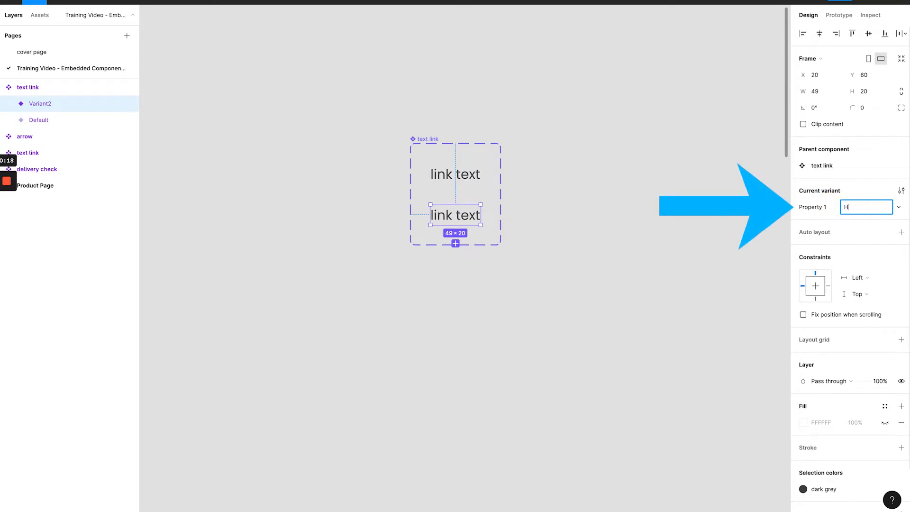
text(over)
key(Return)
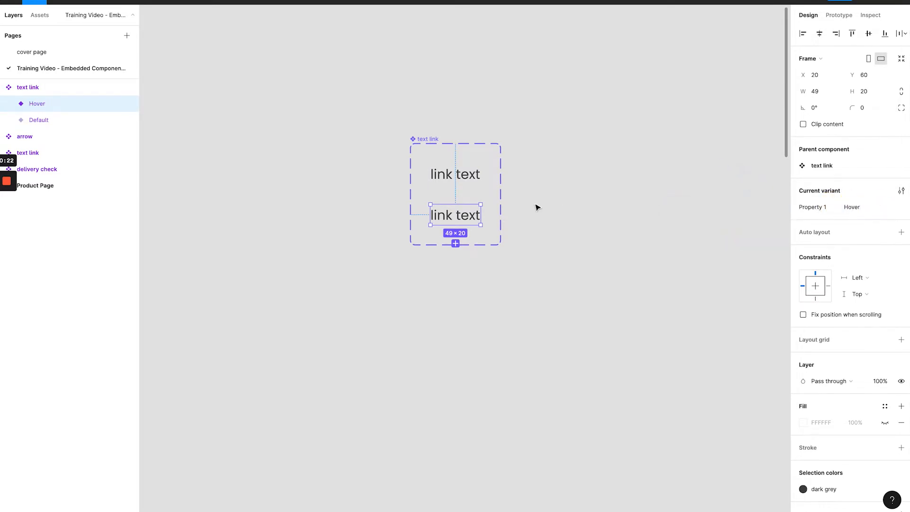
Underline the text in the Hover variant and apply the ALI - Dark Blue color style to it
double_click(471, 218)
click(900, 267)
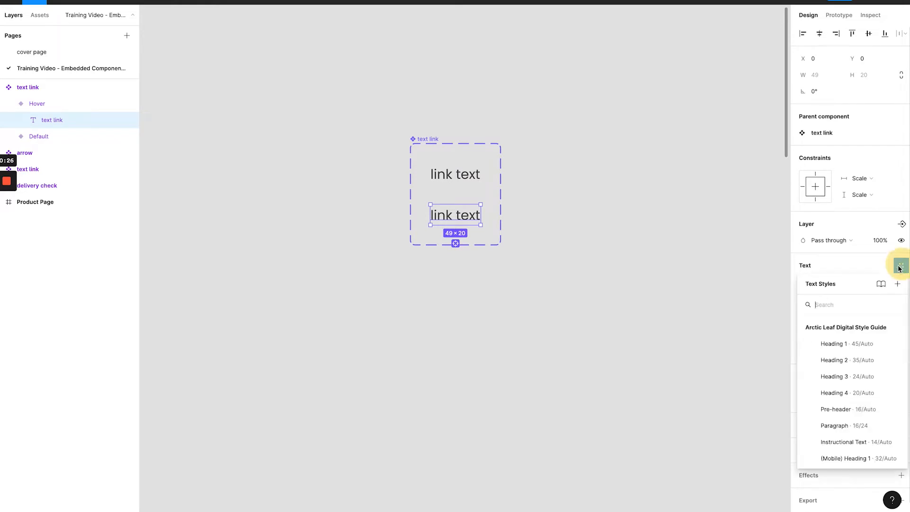
click(899, 268)
click(901, 347)
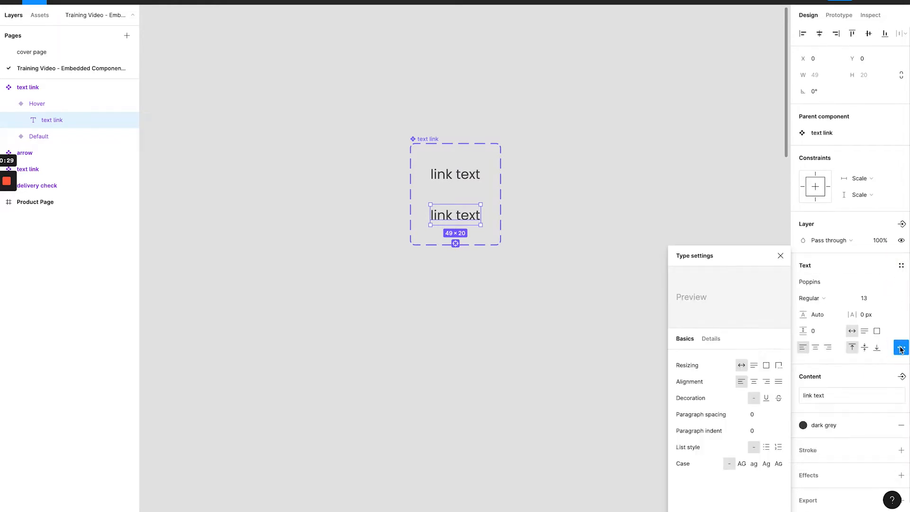
click(766, 398)
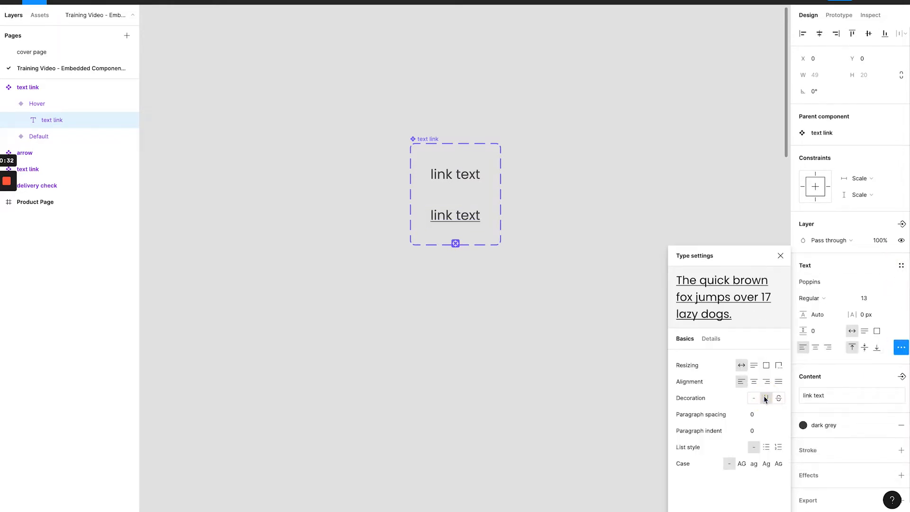
click(780, 256)
click(854, 429)
click(854, 454)
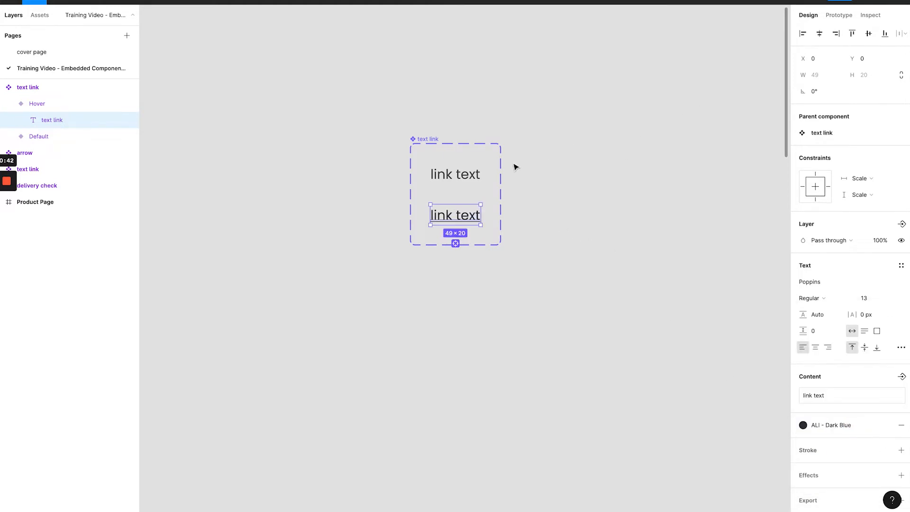
Add a Mouse enter interaction that changes the text link's Default variant to Hover with Smart animate
click(477, 173)
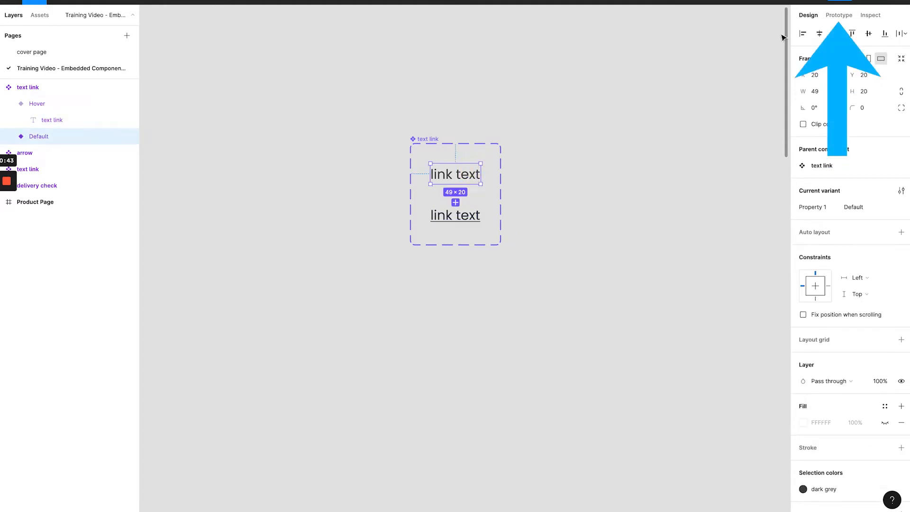
click(835, 16)
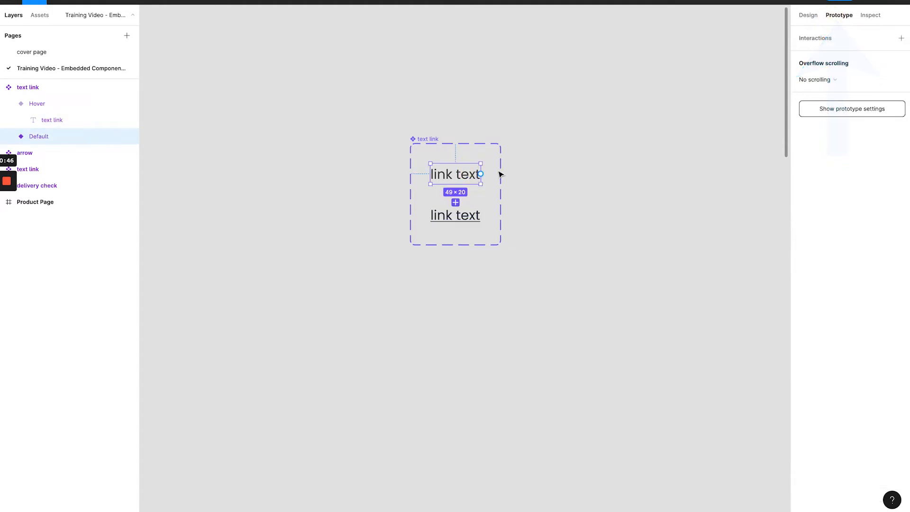
drag(480, 174, 457, 215)
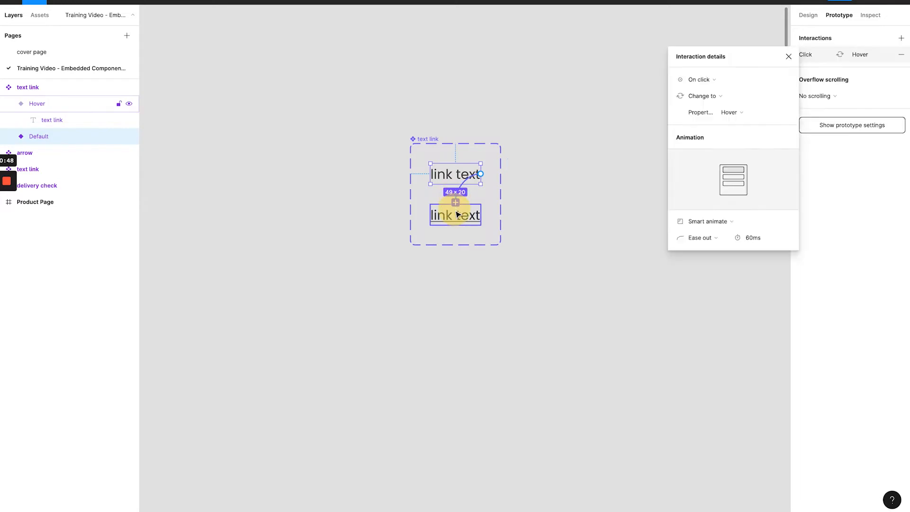
click(706, 81)
click(707, 150)
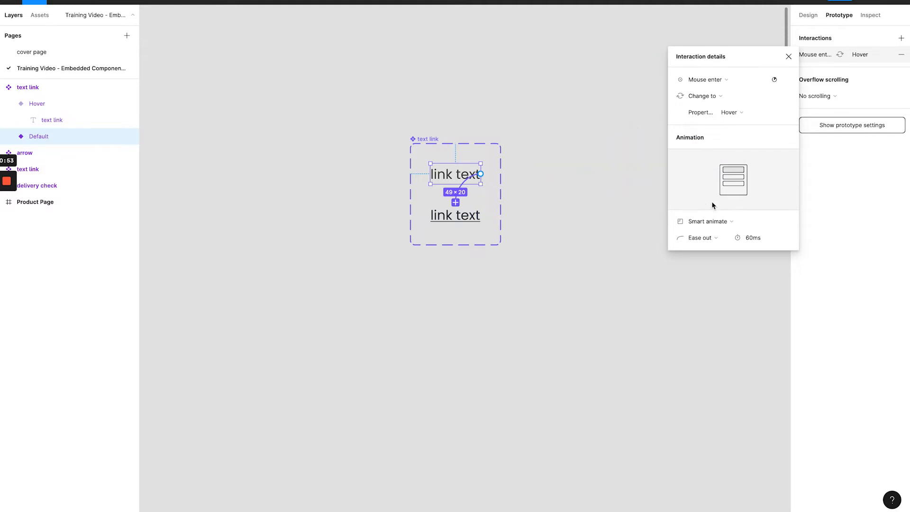
click(714, 222)
click(716, 223)
click(788, 57)
Add a Mouse leave interaction that changes the text link's Hover variant back to Default
click(464, 221)
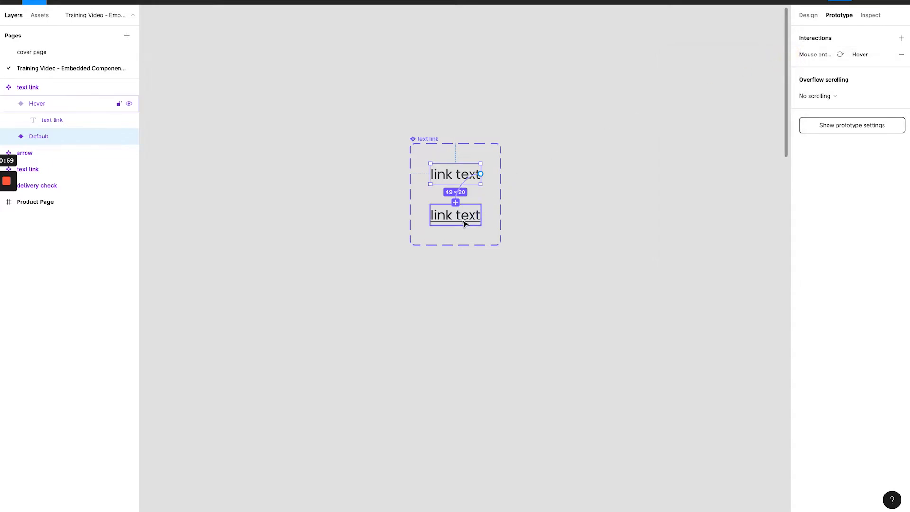
drag(480, 215, 446, 183)
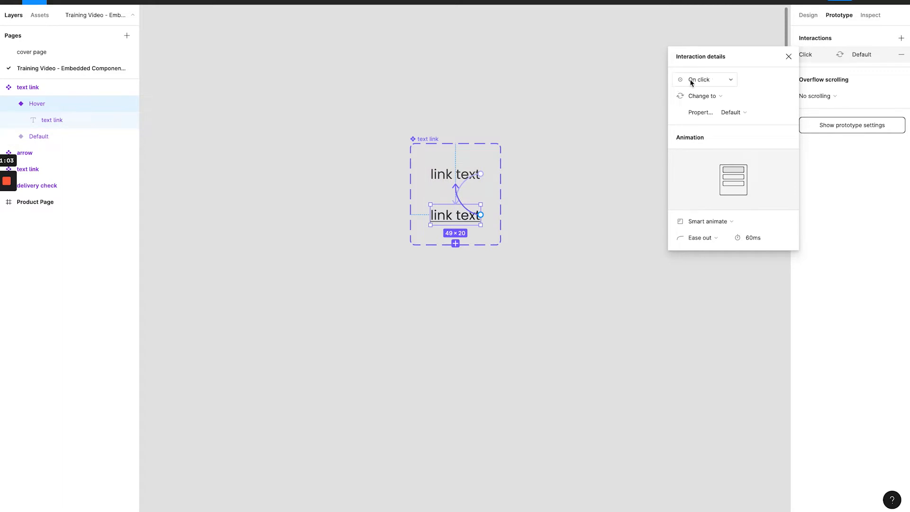
click(704, 81)
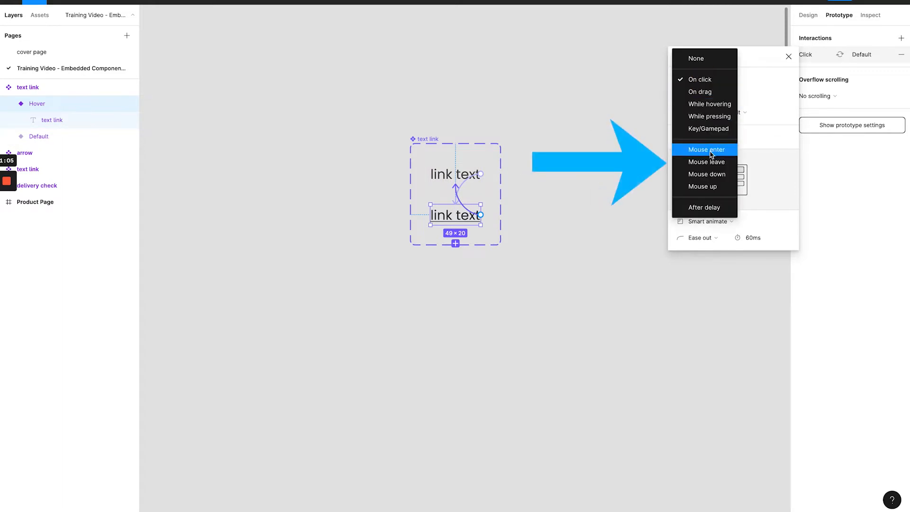
click(730, 165)
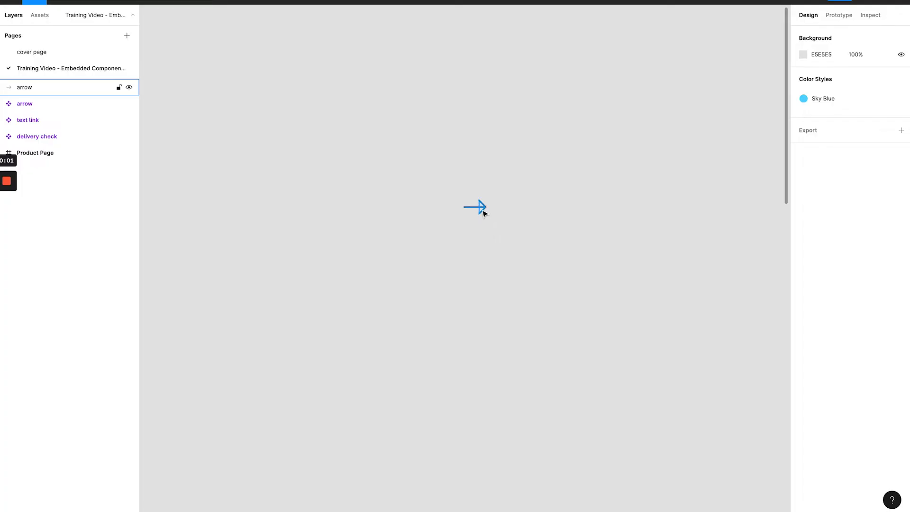
Turn the standalone arrow icon into a component and add a variant to it
click(484, 212)
right_click(478, 211)
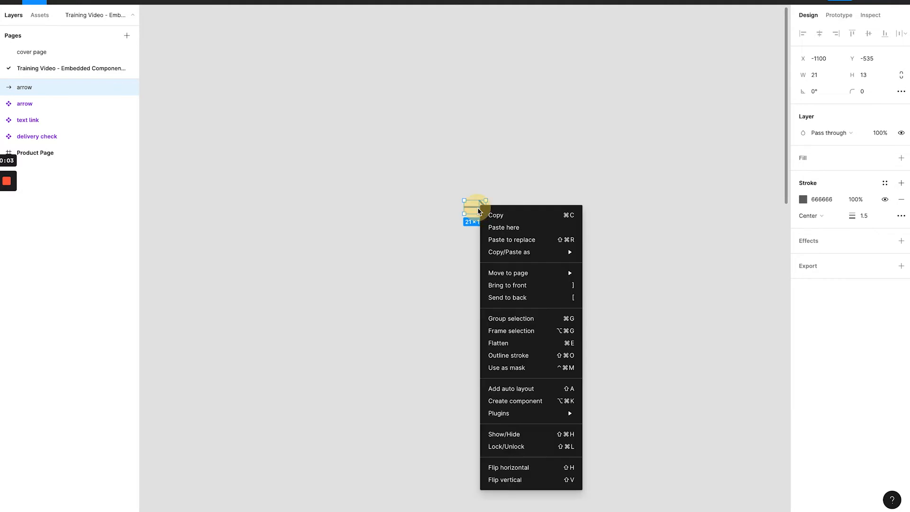
click(499, 401)
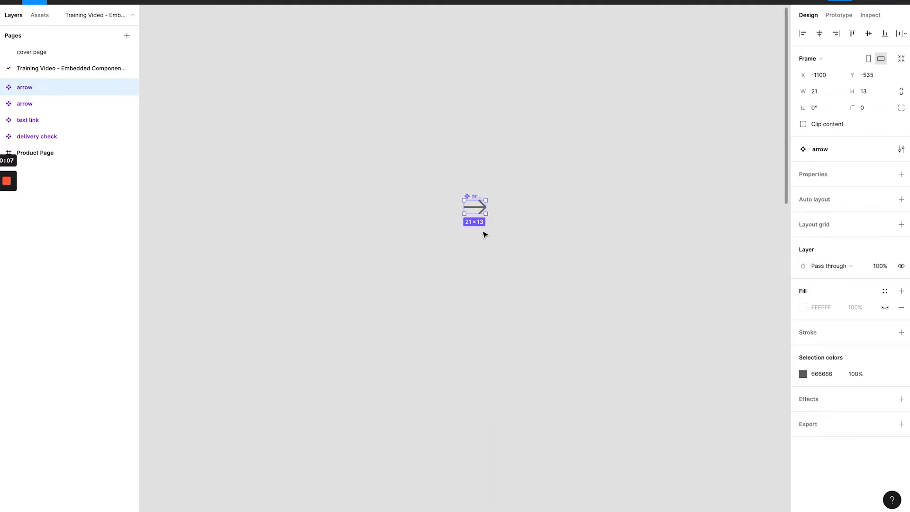
right_click(482, 210)
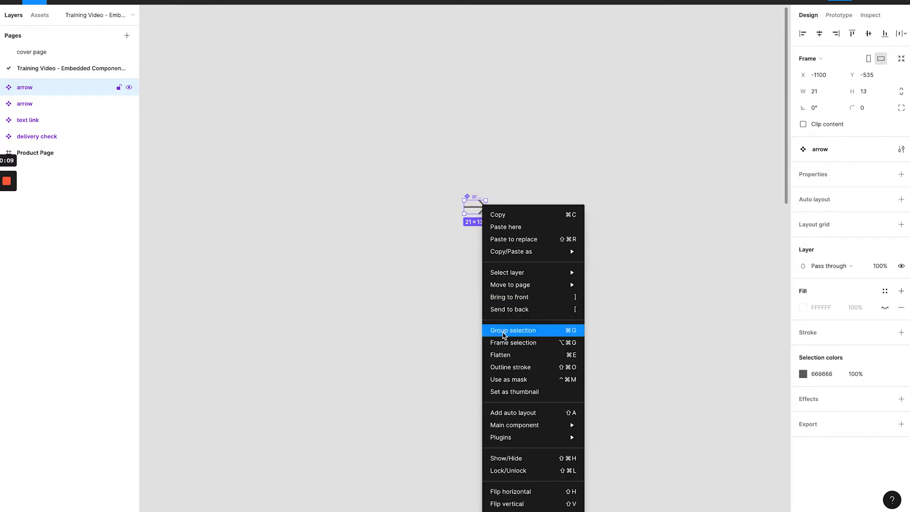
mouse_move(536, 425)
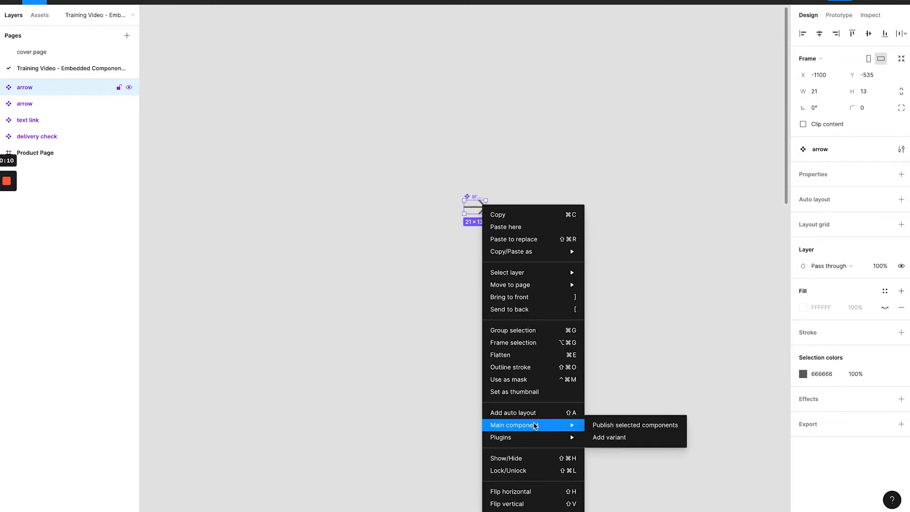
click(611, 437)
Name the new variant of the arrow component Hover
double_click(843, 207)
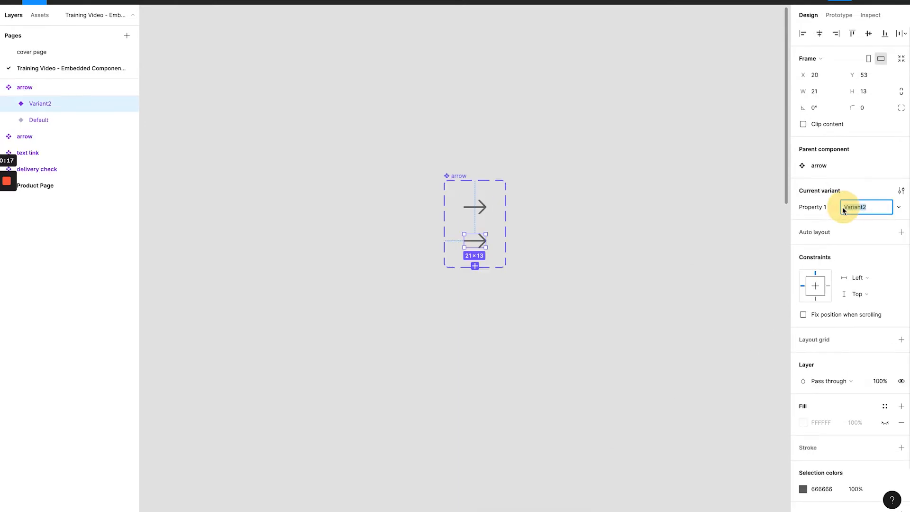
text(Hover)
key(Return)
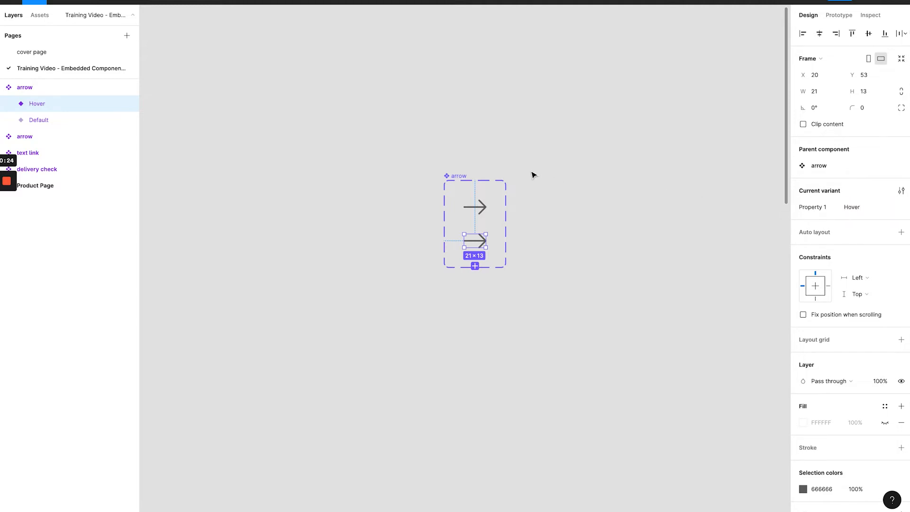
Set the constraints of the arrow layers inside both the Default and Hover variants to Left and Top
click(69, 123)
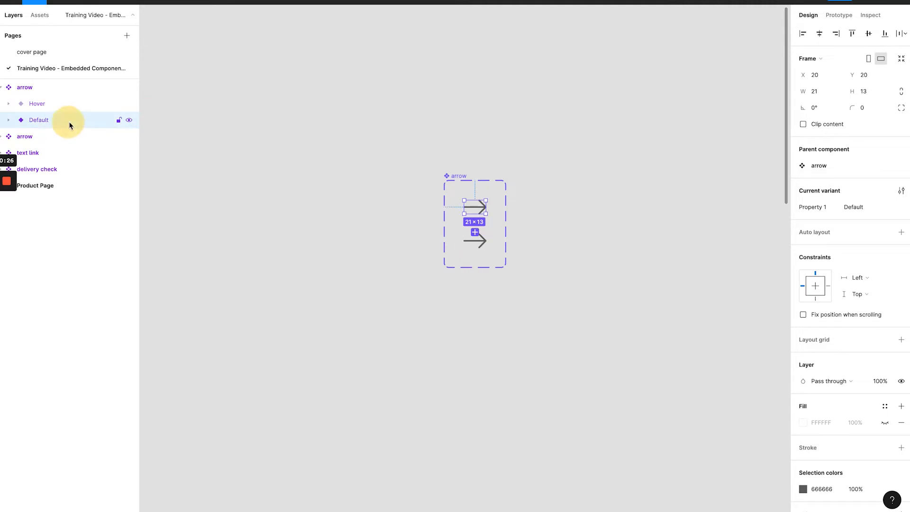
click(8, 121)
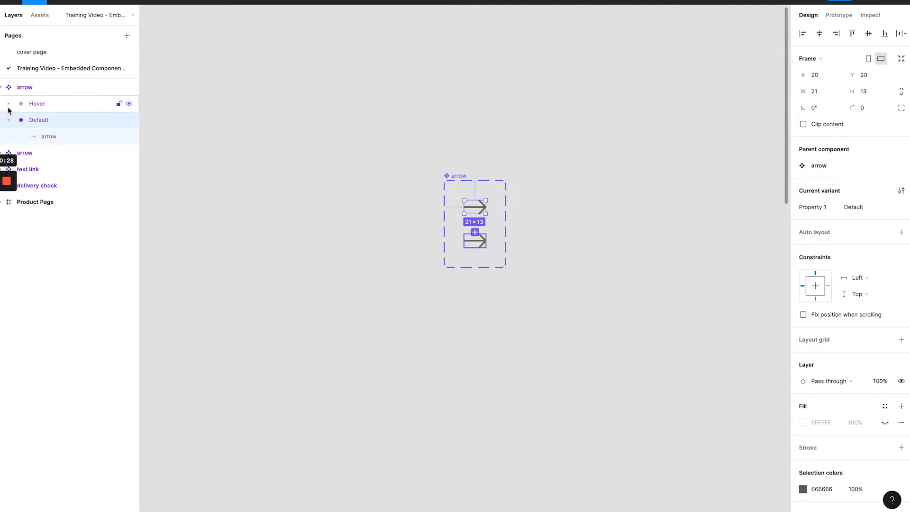
click(10, 104)
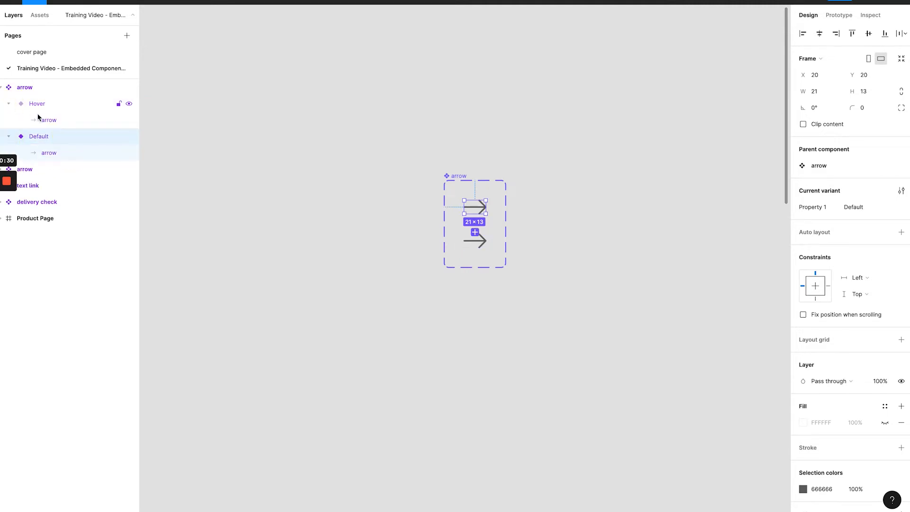
click(49, 153)
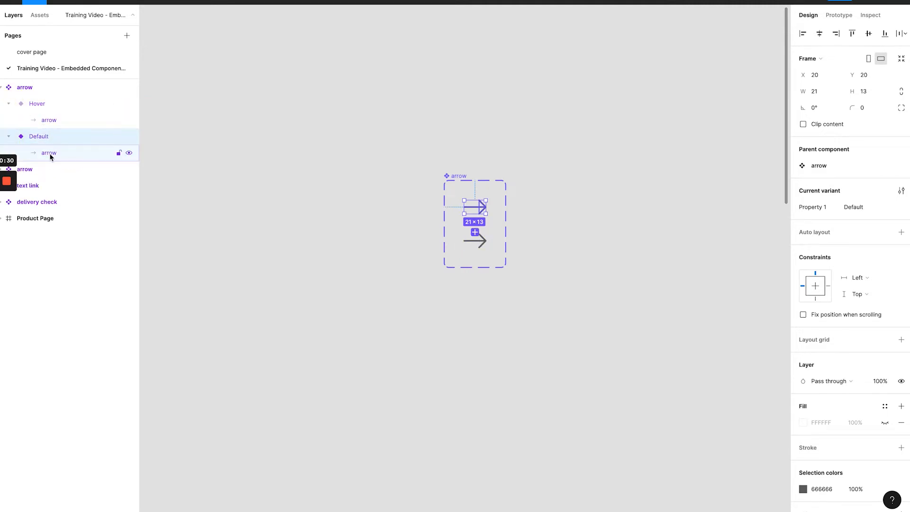
shift+click(50, 121)
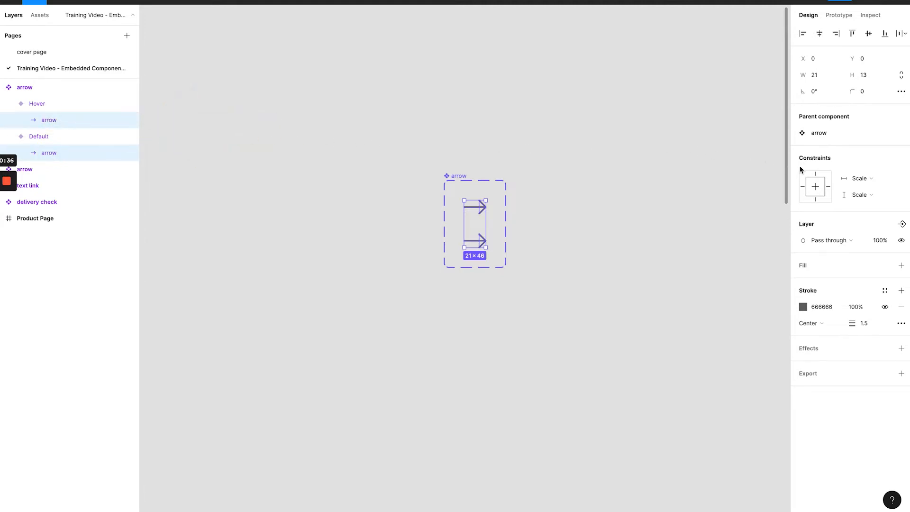
click(815, 174)
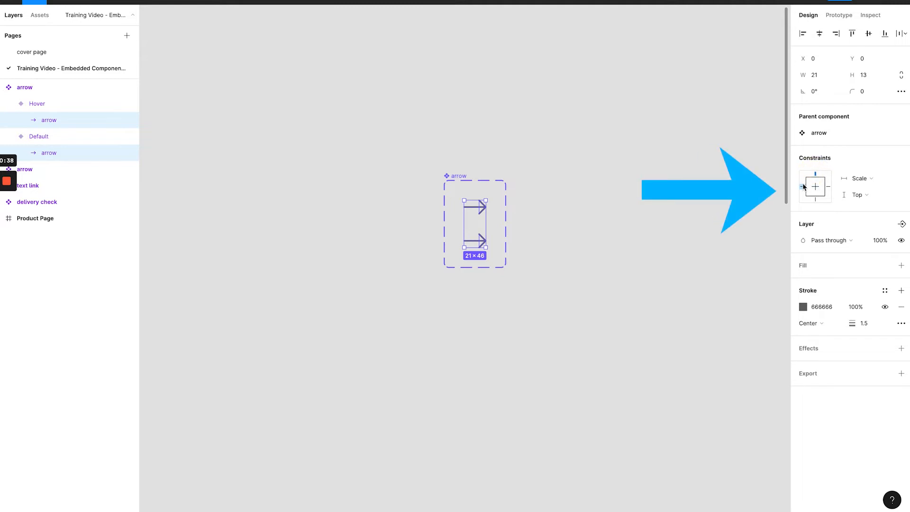
click(802, 187)
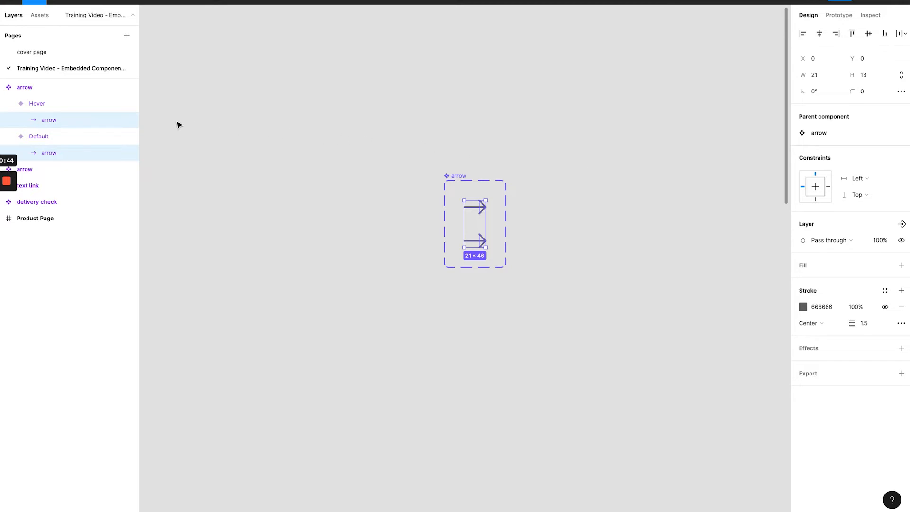
Set the width of both the Hover and Default variant frames of the arrow component to 26
click(76, 106)
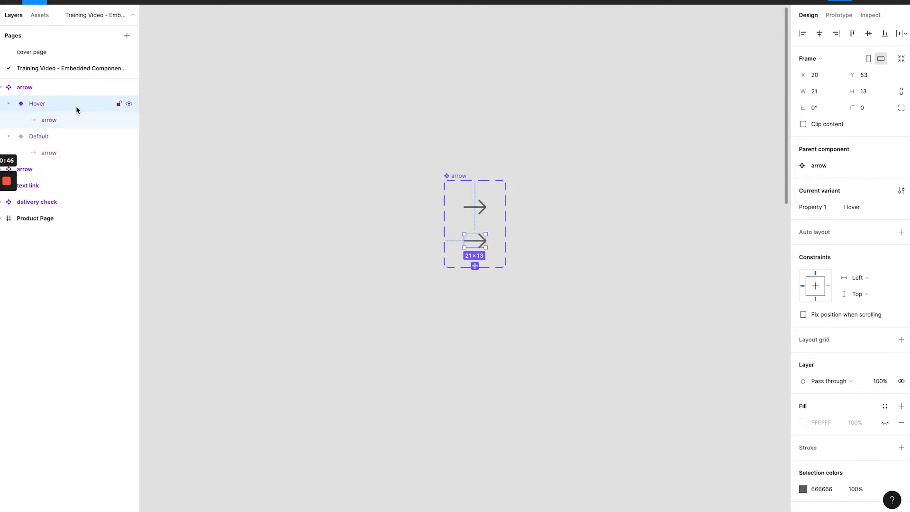
shift+click(67, 136)
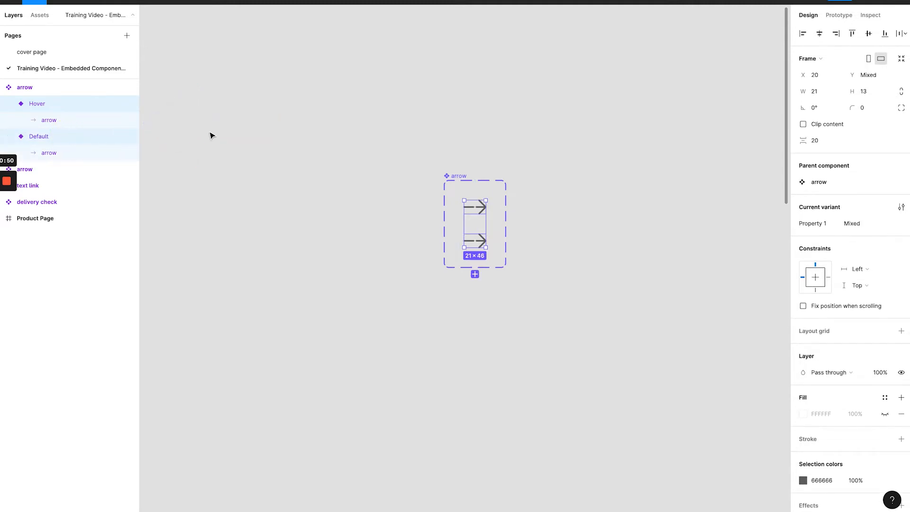
click(822, 95)
text(2)
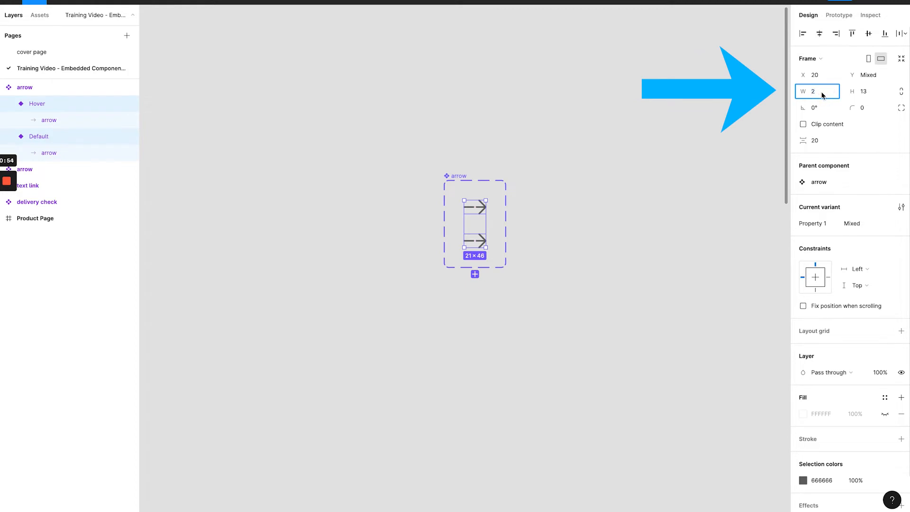
text(6)
key(Return)
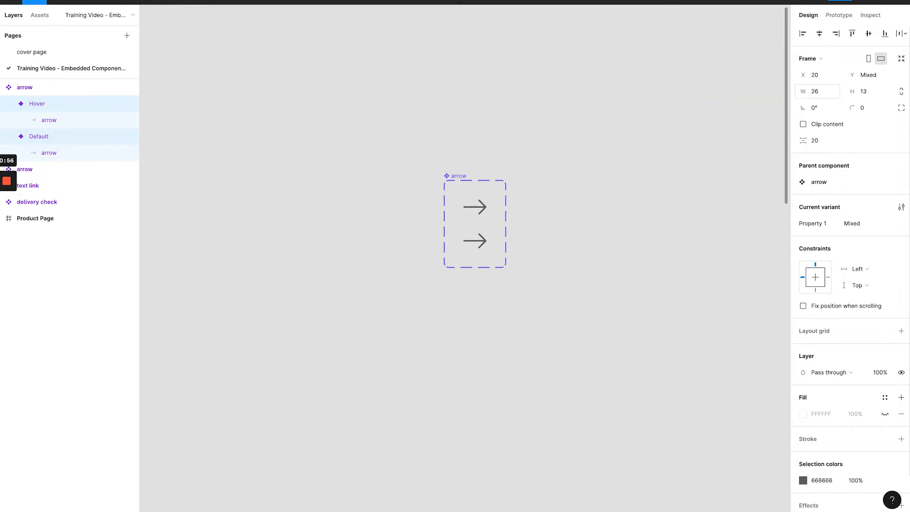
Shift the arrow layer inside the Hover variant to X 5 and apply the black color style to its stroke
double_click(482, 241)
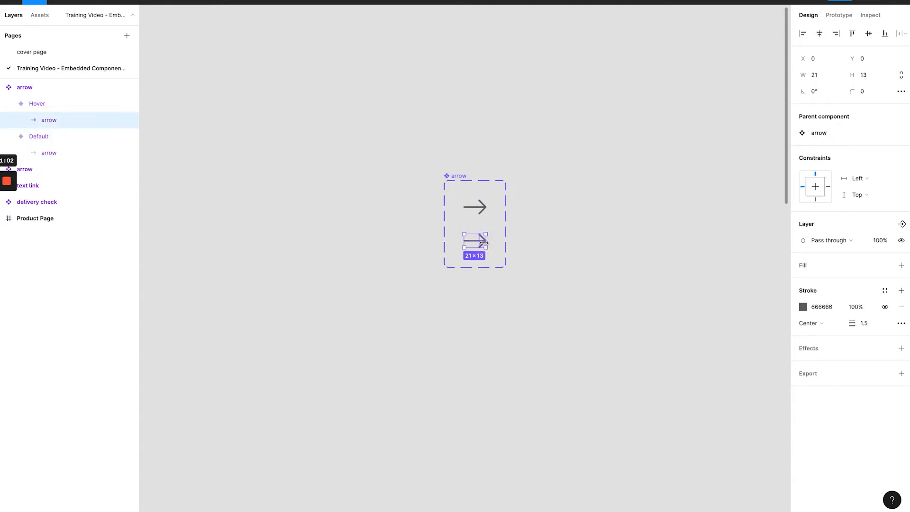
drag(483, 242, 490, 246)
click(885, 292)
click(845, 411)
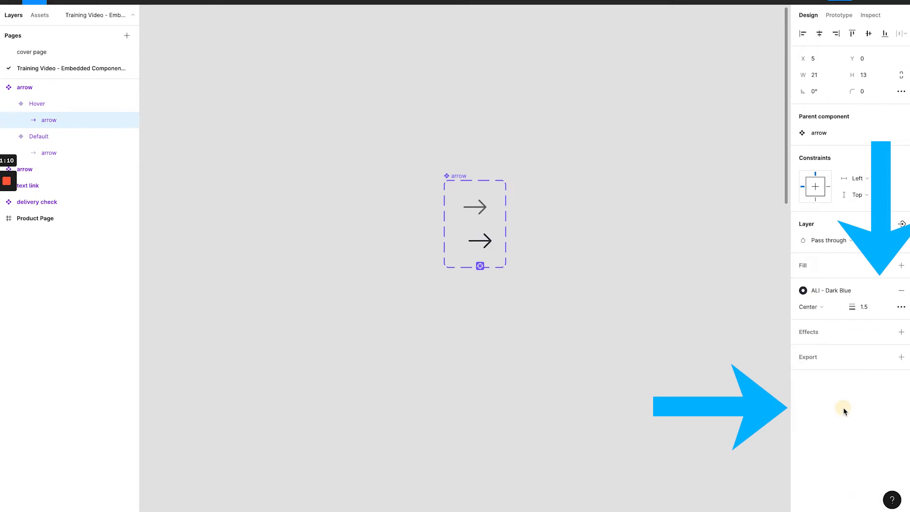
click(589, 225)
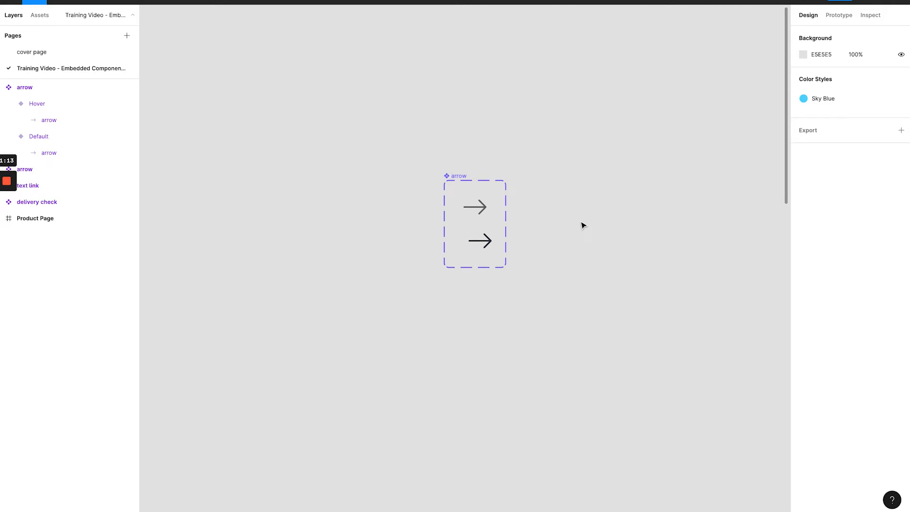
Add a Mouse enter interaction that changes the arrow's Default variant to Hover
click(477, 207)
click(839, 15)
drag(491, 207, 475, 240)
click(705, 79)
click(708, 149)
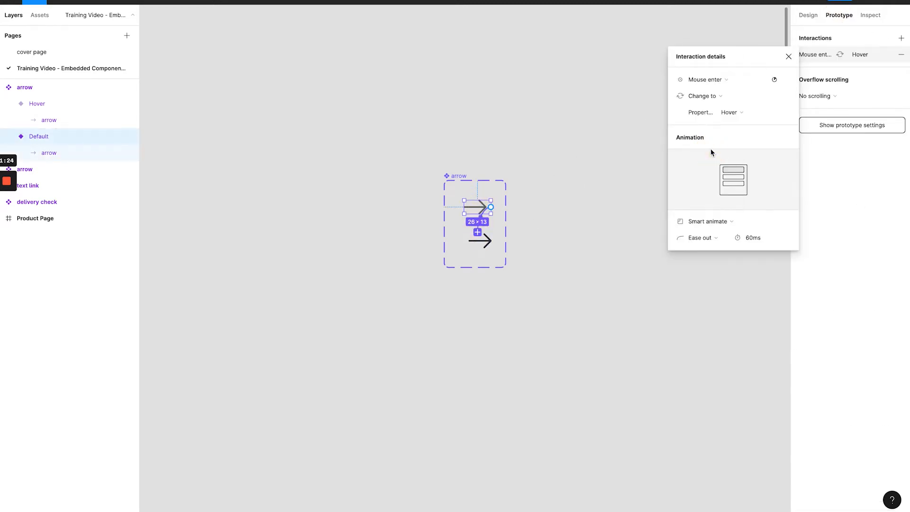
click(789, 56)
Add a Mouse leave interaction that changes the arrow's Hover variant back to Default
click(480, 224)
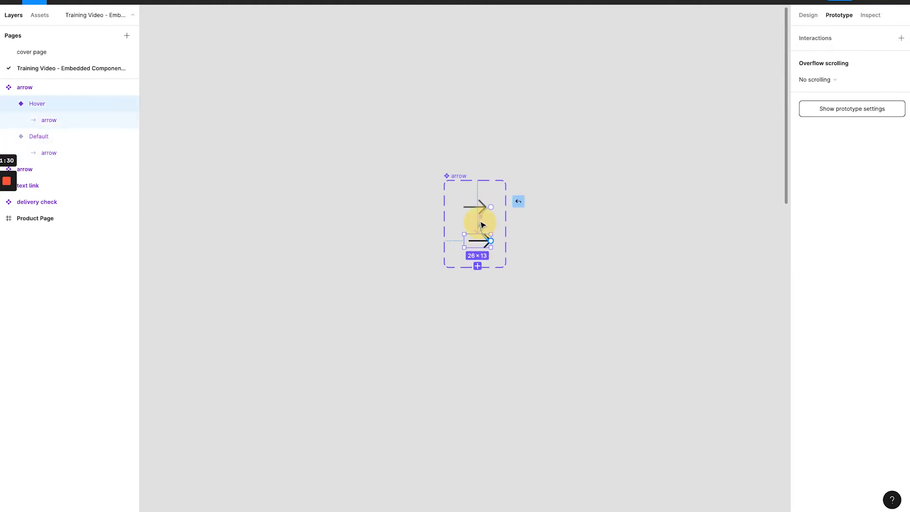
drag(491, 240, 480, 207)
click(705, 79)
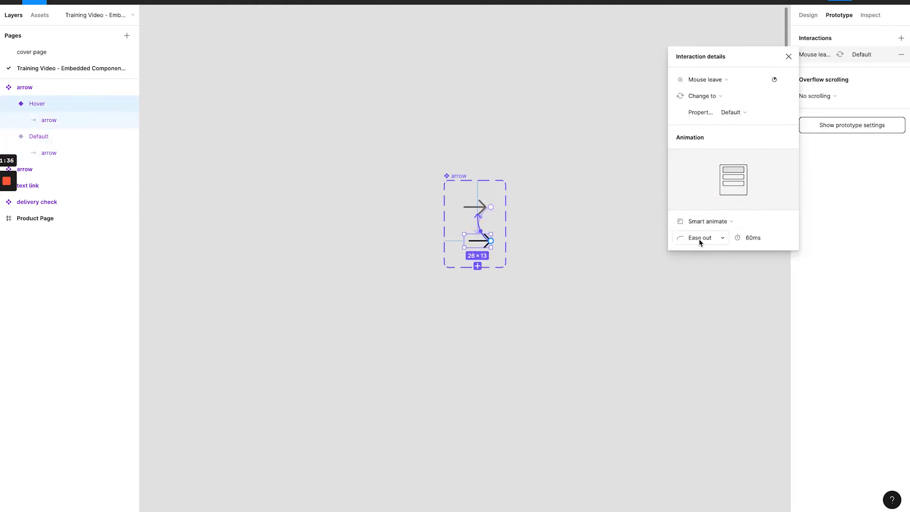
click(788, 56)
click(591, 221)
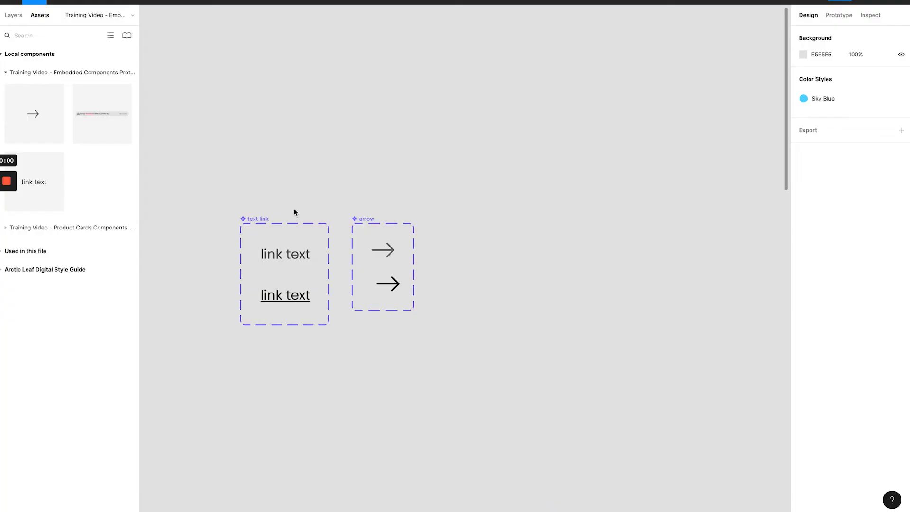
Place an instance of the text link component on the empty canvas beside the component sets and an arrow instance below it
click(362, 219)
click(59, 126)
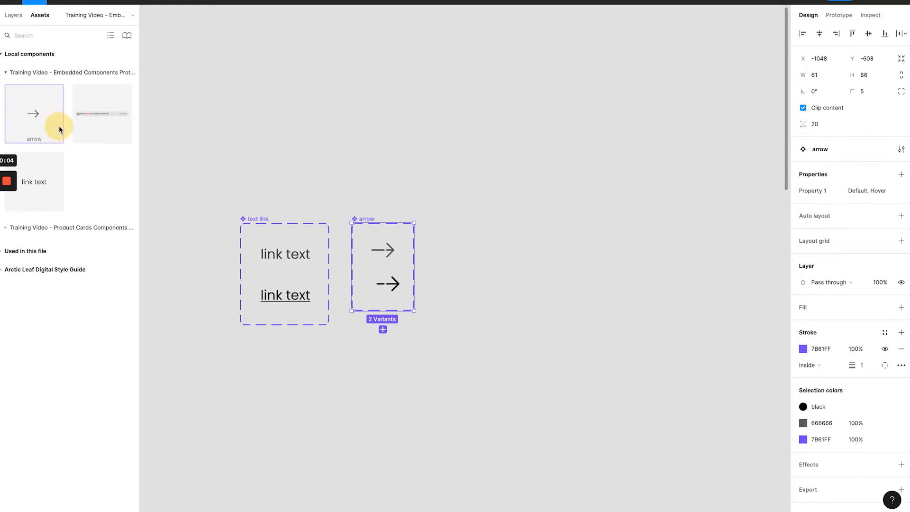
click(56, 172)
drag(48, 176, 585, 194)
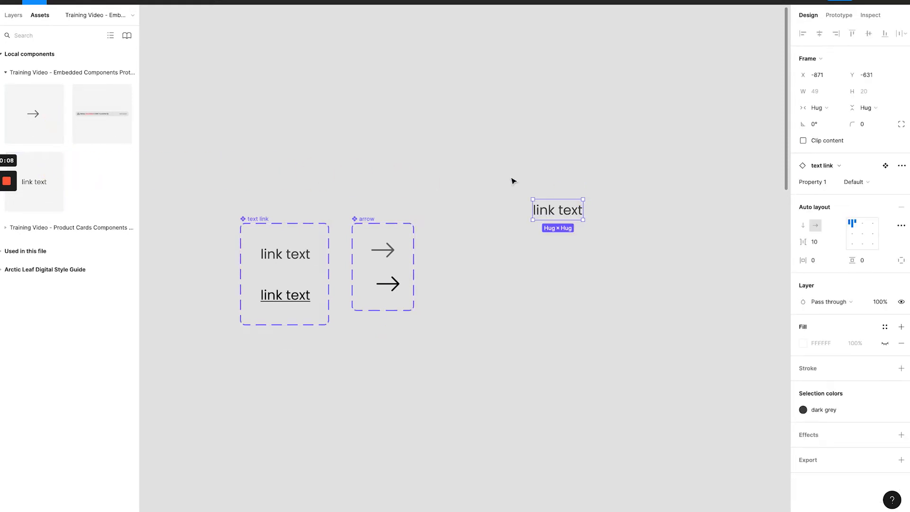
drag(36, 118, 550, 264)
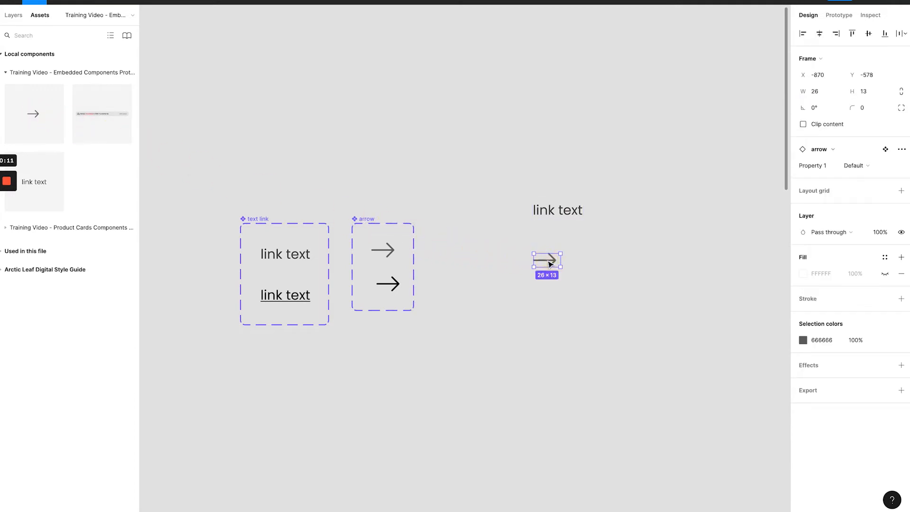
Change the text of the placed text link instance to "Edit Location"
click(547, 210)
double_click(549, 210)
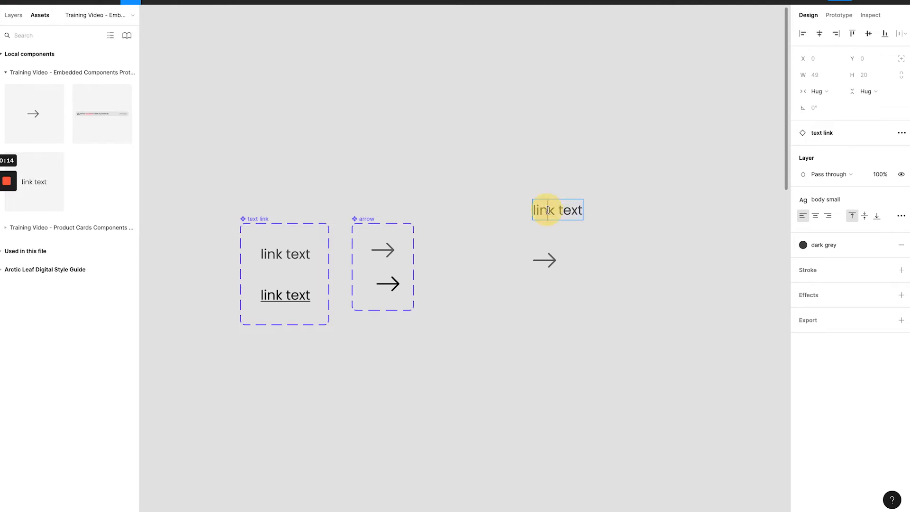
key(ctrl+a)
key(BackSpace)
text(Edit Location)
click(674, 311)
Position the Edit Location link at the right end of the grey delivery bar and the arrow at the right end of the white zip field
drag(497, 166, 664, 312)
drag(591, 210, 606, 366)
scroll(569, 285, down, 5)
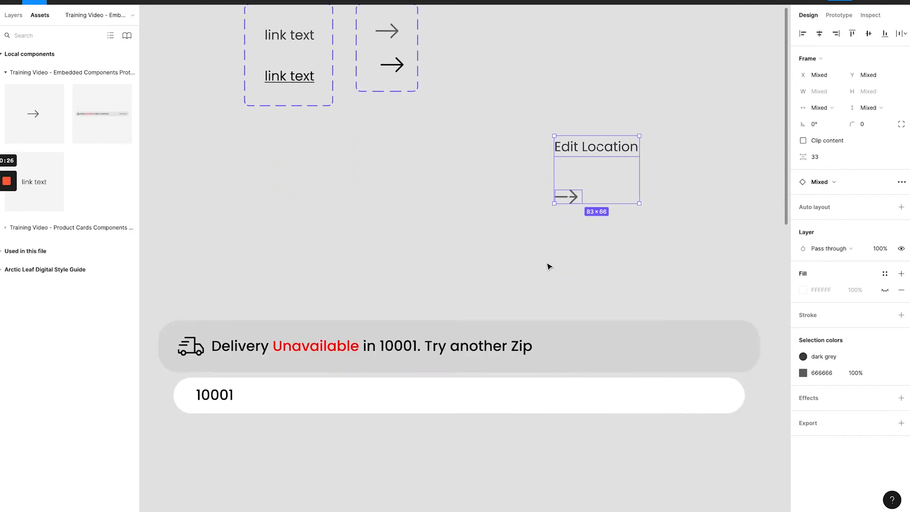
click(591, 148)
drag(607, 149, 755, 344)
drag(567, 197, 710, 397)
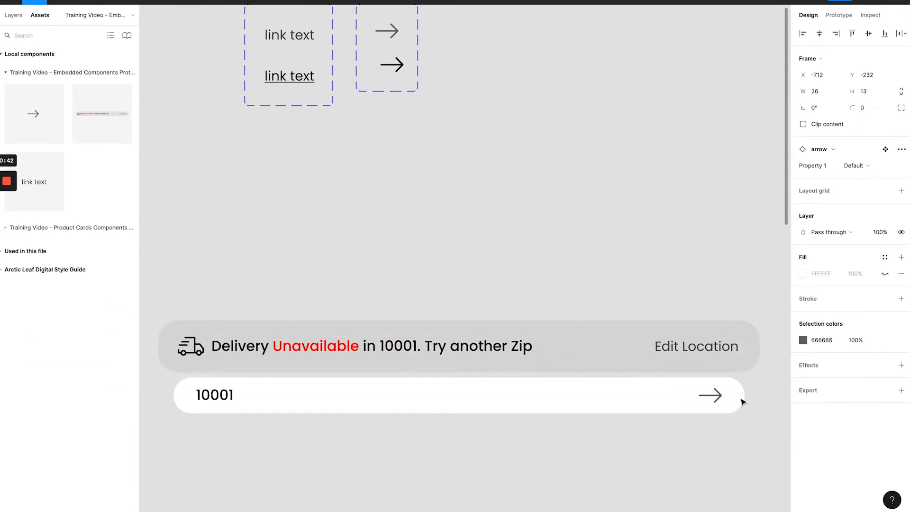
Nest the placed arrow instance inside the input group, above the 10001 text layer
click(13, 22)
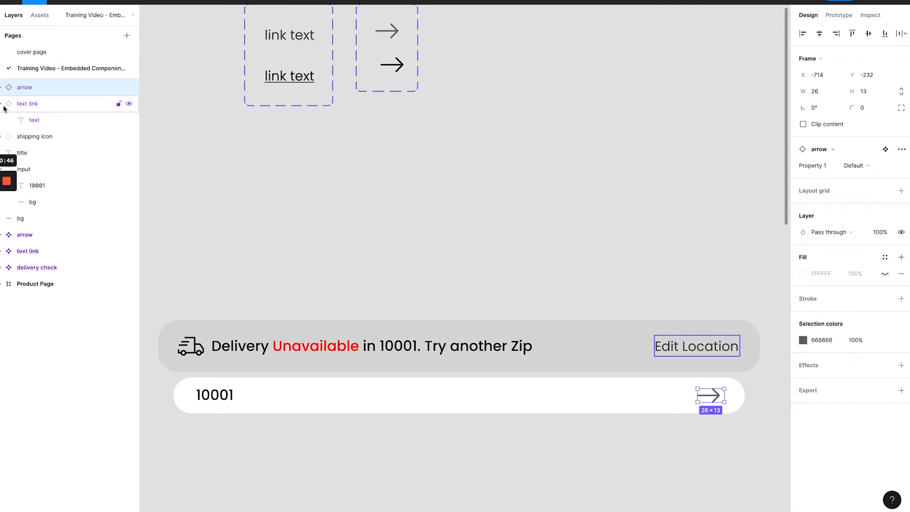
click(622, 388)
drag(29, 87, 37, 179)
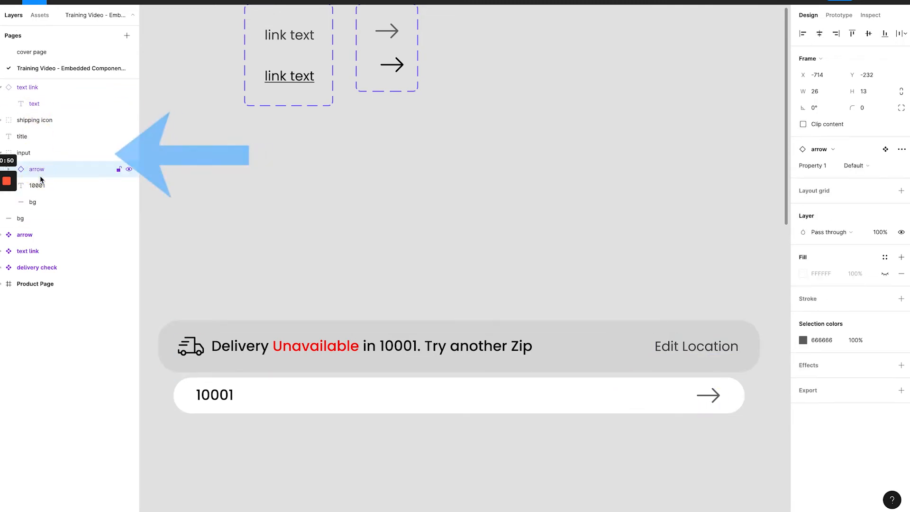
Move the input group up over the grey delivery bar and set its opacity to 0%
click(664, 348)
click(2, 88)
drag(362, 413, 384, 367)
click(876, 176)
text(0)
key(Return)
click(495, 294)
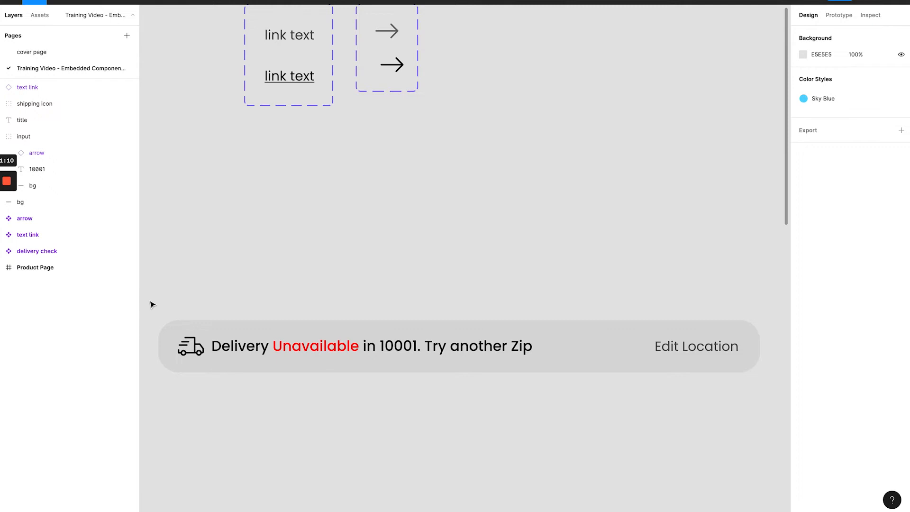
Turn all the delivery bar layers, including the transparent input group, into one component
drag(152, 304, 770, 400)
right_click(582, 337)
click(597, 403)
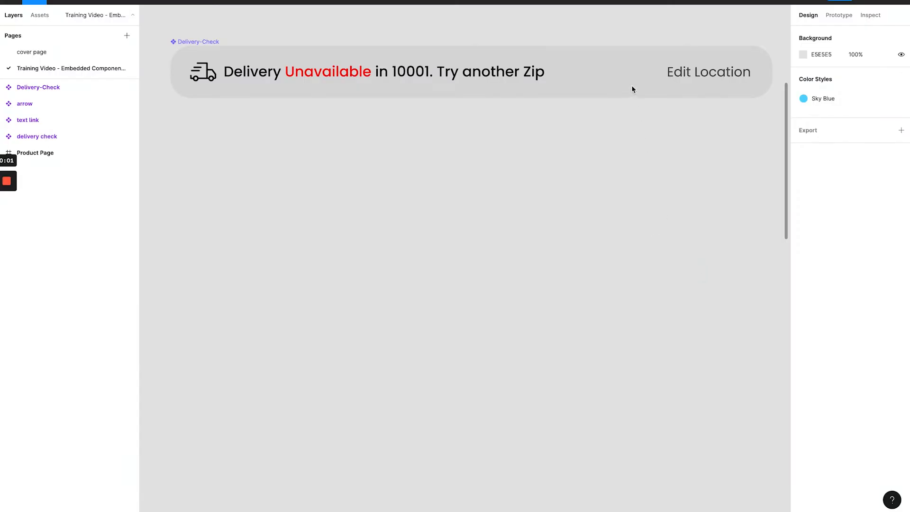
Add a variant to the Delivery-Check component and name it S1
right_click(633, 86)
mouse_move(666, 298)
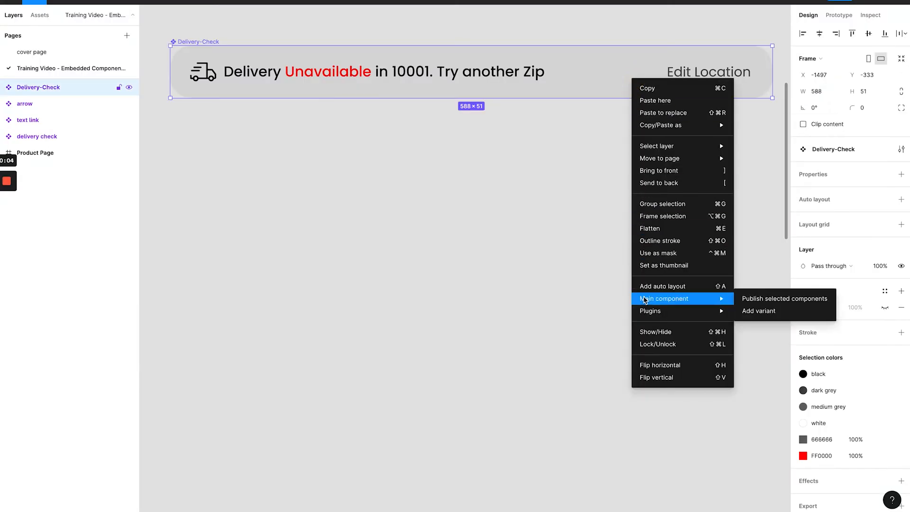
click(765, 312)
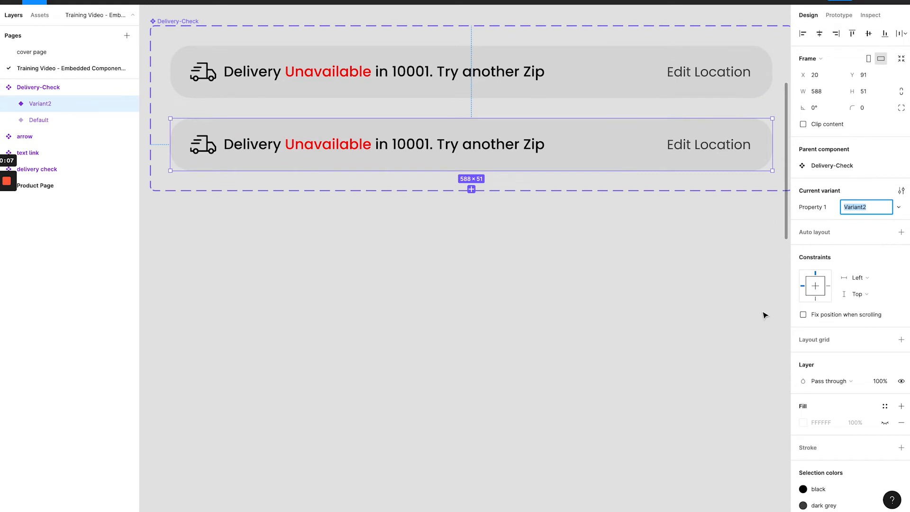
text(S1)
key(Return)
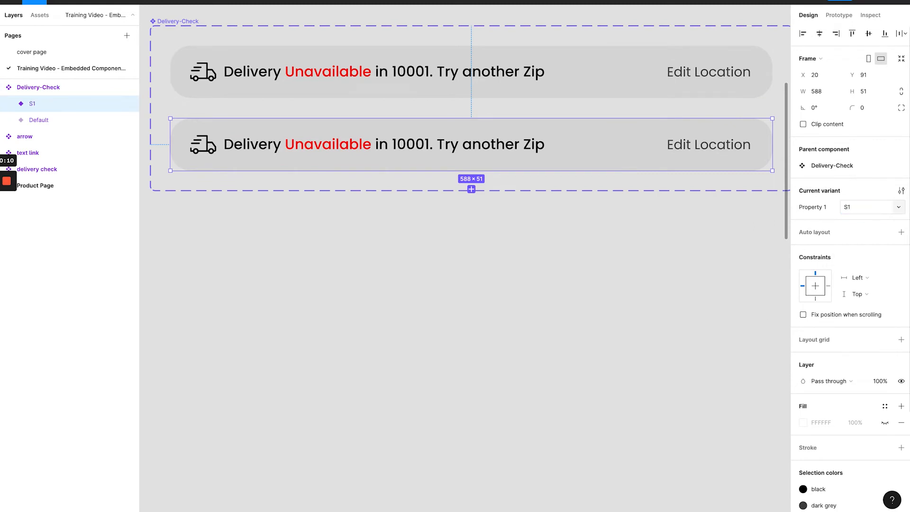
Rename the Default variant of the Delivery-Check component as S0
click(608, 87)
click(875, 210)
text(S)
key(Return)
Extend the Delivery-Check component set to a height of about 239 and set the S1 variant's bg layer height to 96
click(179, 21)
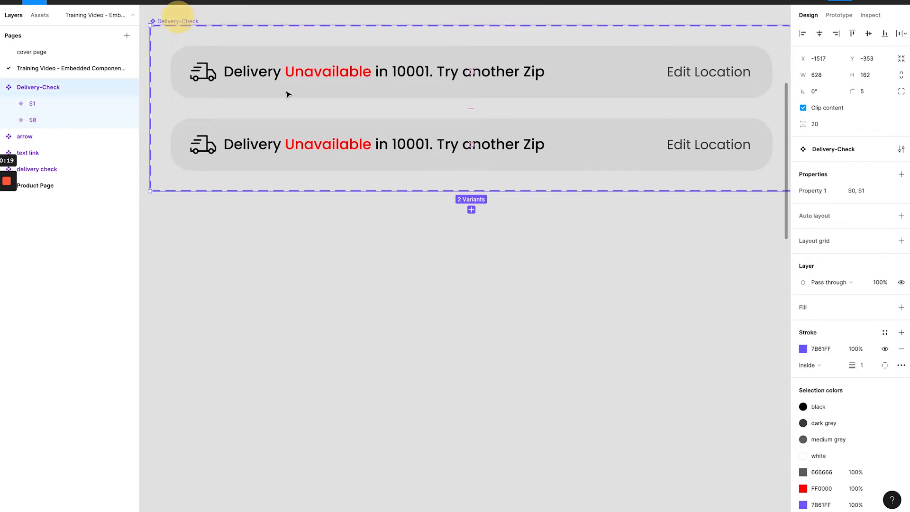
drag(477, 190, 474, 269)
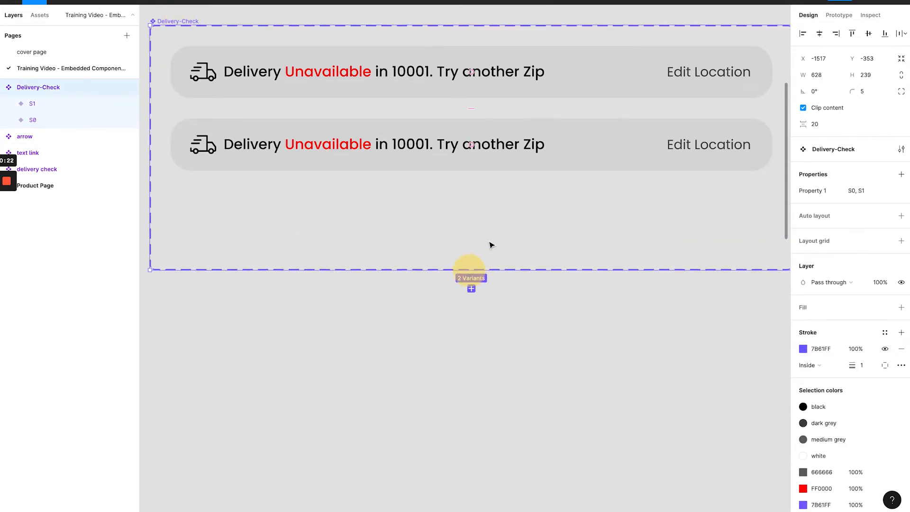
click(565, 158)
click(14, 103)
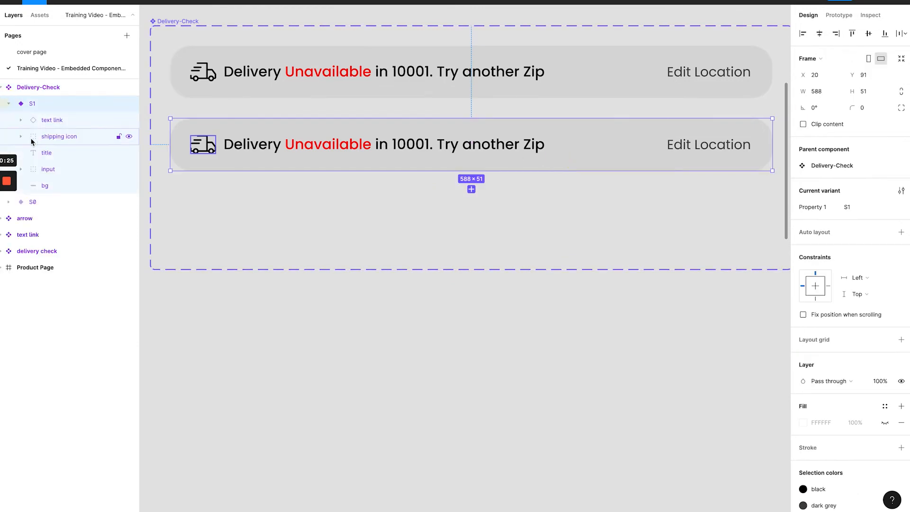
click(43, 186)
click(875, 79)
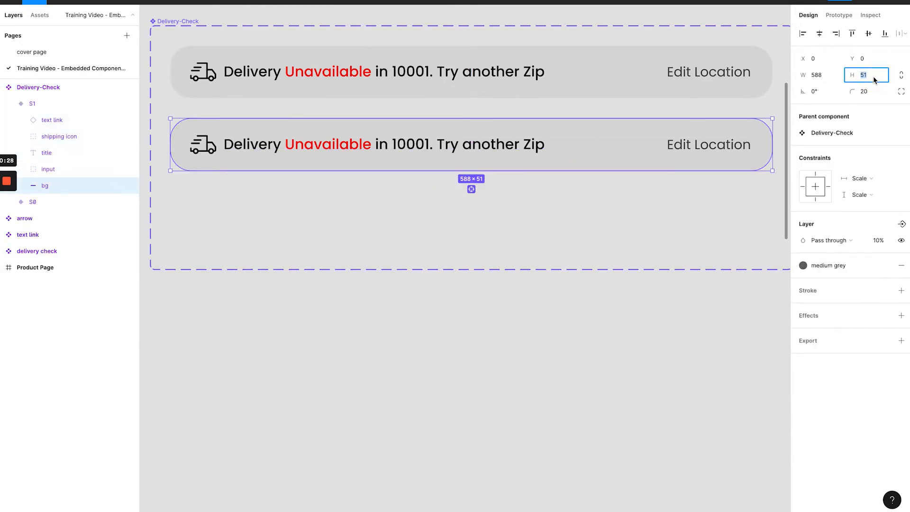
text(96)
key(Return)
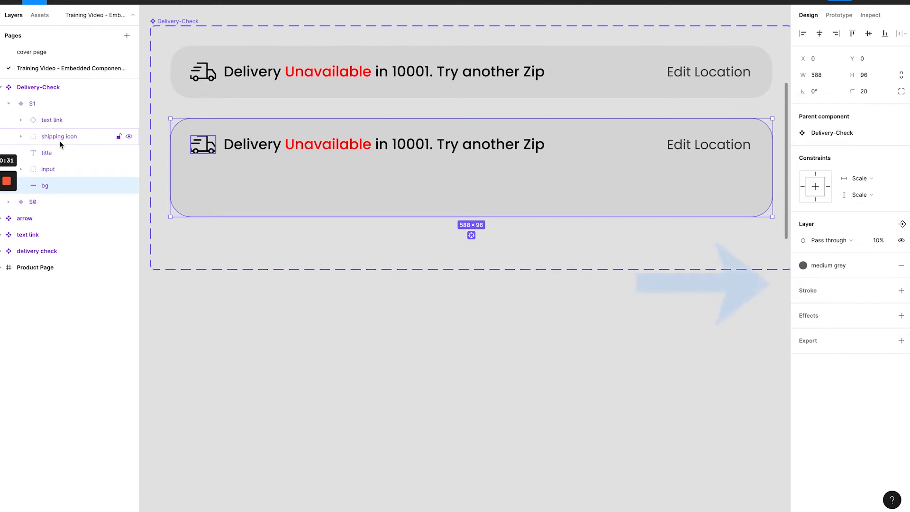
Set the opacity of the S1 variant's input group to 100% and move it down below the delivery title
click(52, 169)
click(873, 280)
text(100)
key(Return)
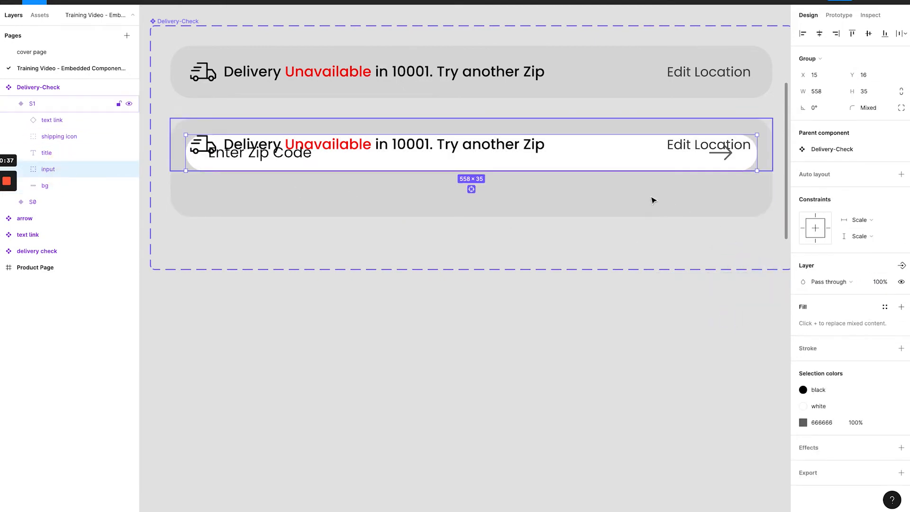
drag(624, 157, 620, 188)
Change the text link in the S1 variant to read "Cancel"
double_click(700, 149)
double_click(700, 149)
text(Cancel)
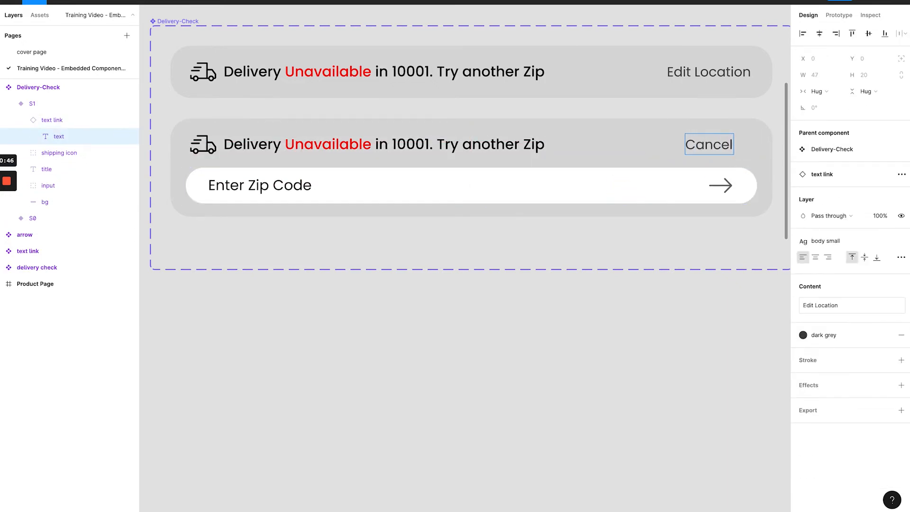
key(Escape)
key(Escape)
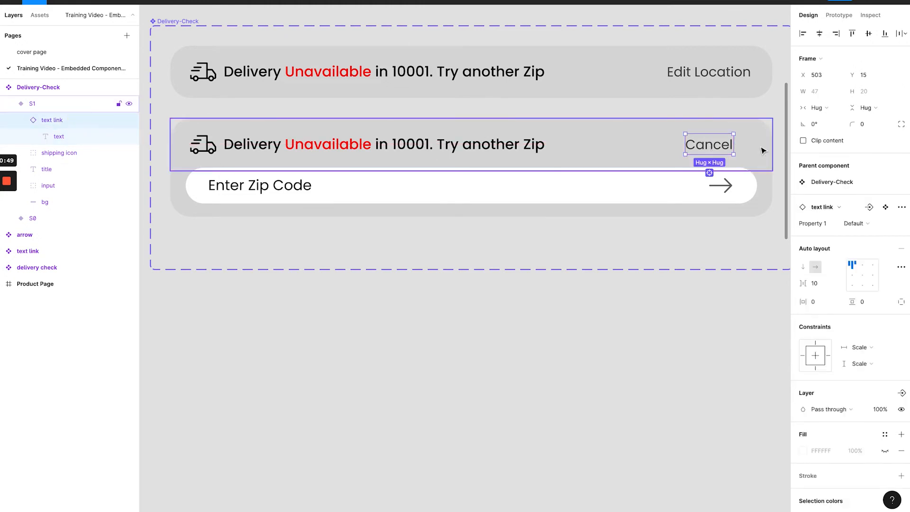
Nudge the Cancel link right to X 521 so its right edge lines up with the Edit Location link above
key(shift+Right)
key(Right)
key(Right)
key(Right)
key(Right)
key(Right)
key(Right)
key(Right)
key(Right)
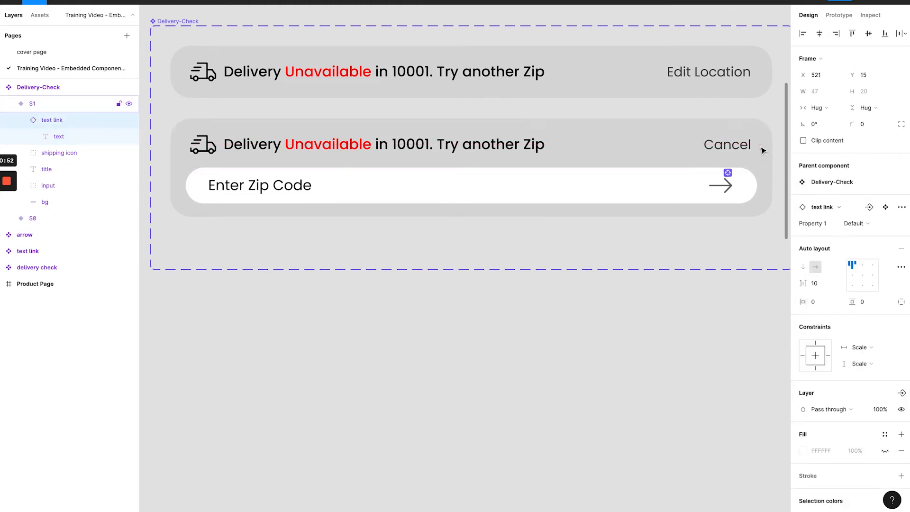
Add a new variant to the Delivery-Check set based on S1 and name it S2
click(676, 132)
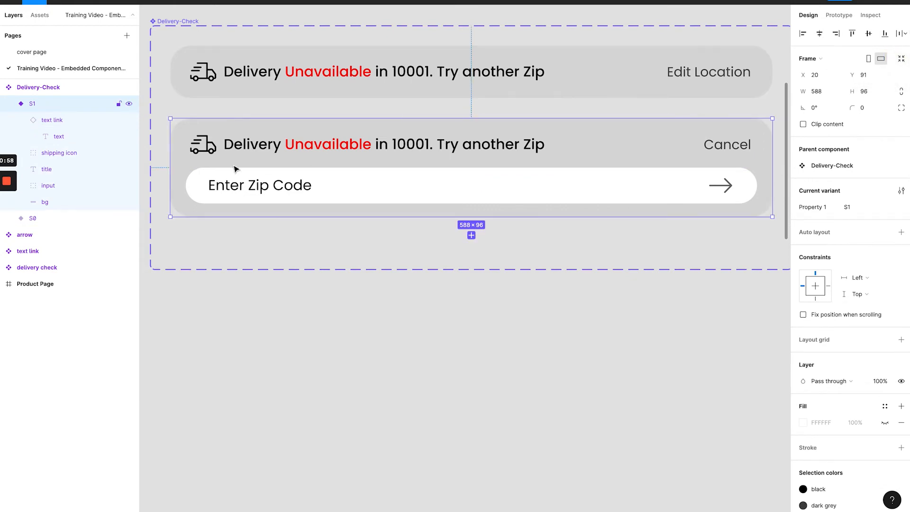
mouse_move(6, 223)
click(471, 236)
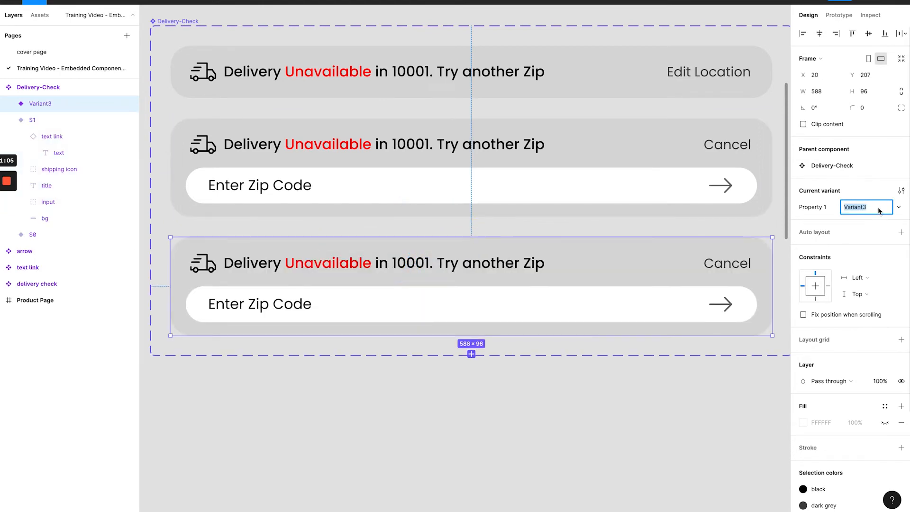
text(S0)
key(Return)
Replace the "Enter Zip Code" text in the S2 variant with "90045" and set its font weight to Medium
click(252, 304)
click(266, 305)
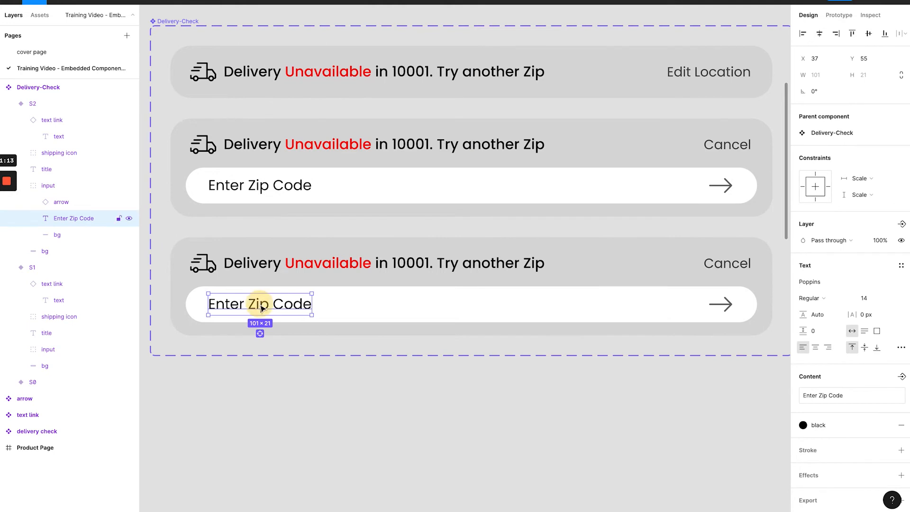
double_click(260, 304)
text(90045)
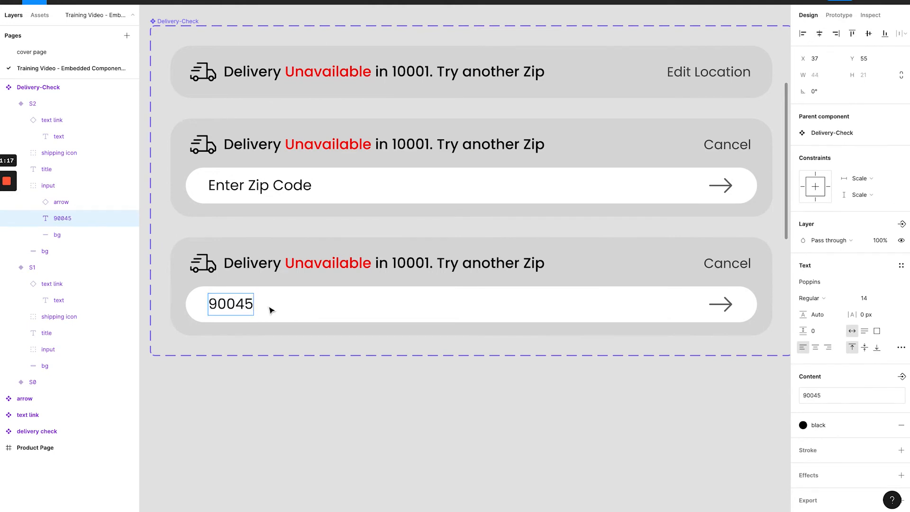
key(ctrl+a)
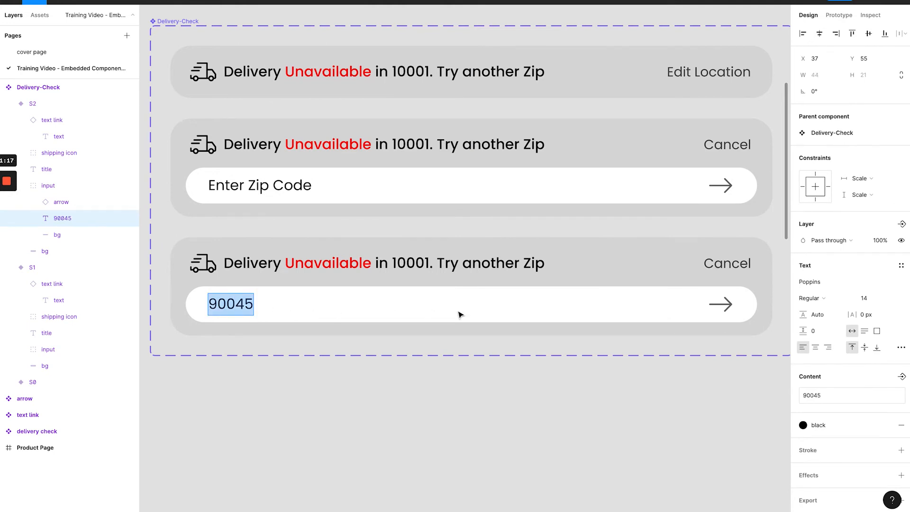
click(809, 298)
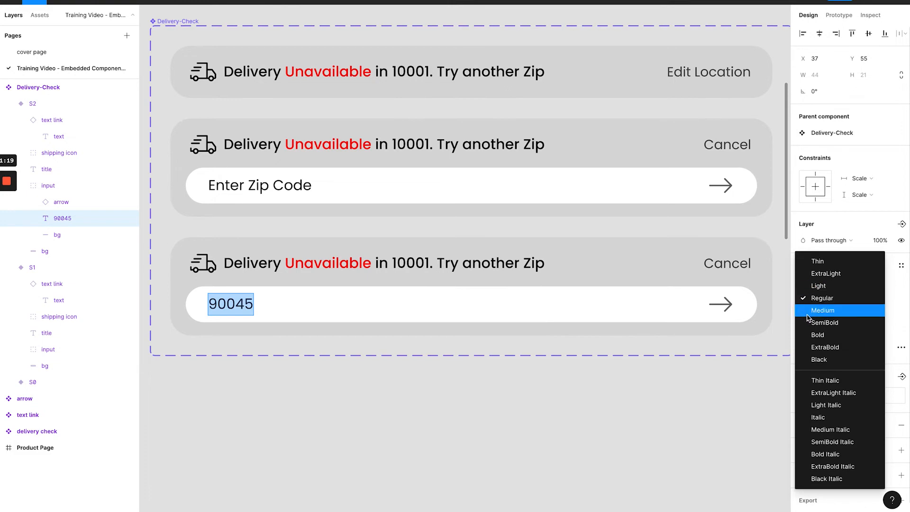
click(808, 315)
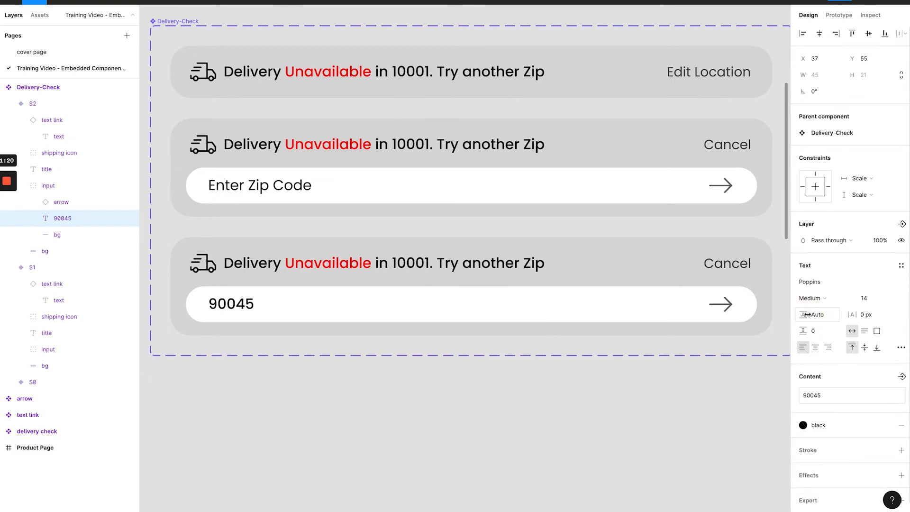
click(423, 346)
Add another variant to the Delivery-Check set based on S0 and name it S3
mouse_move(10, 223)
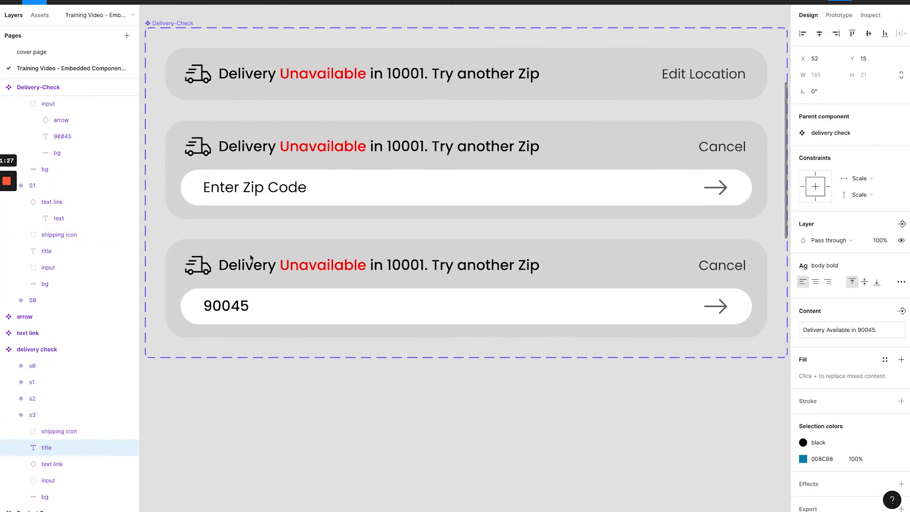
click(492, 88)
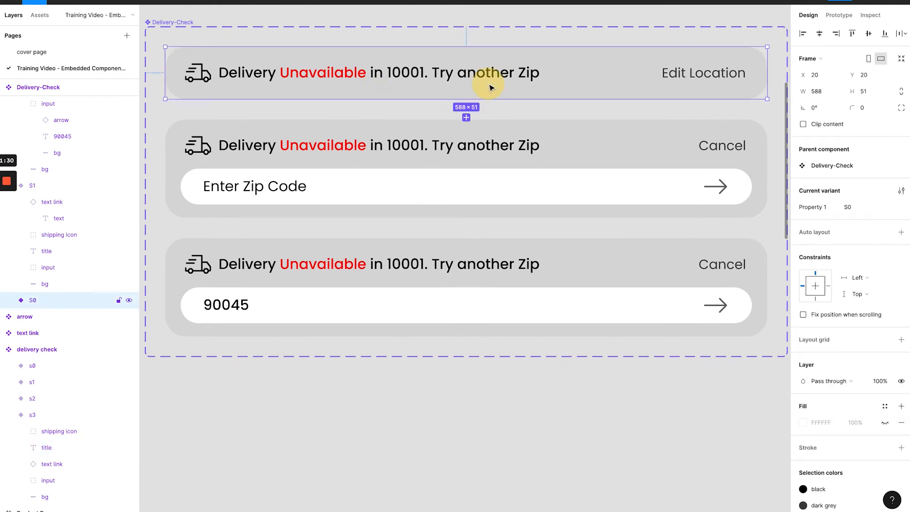
click(468, 116)
text(S)
key(Return)
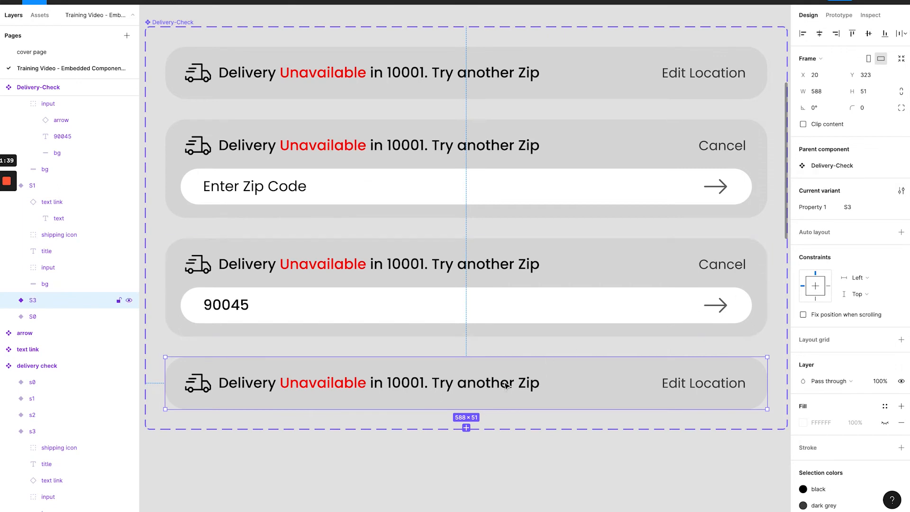
Change the S3 variant's title text to "Delivery Available in 90045"
double_click(451, 383)
double_click(451, 382)
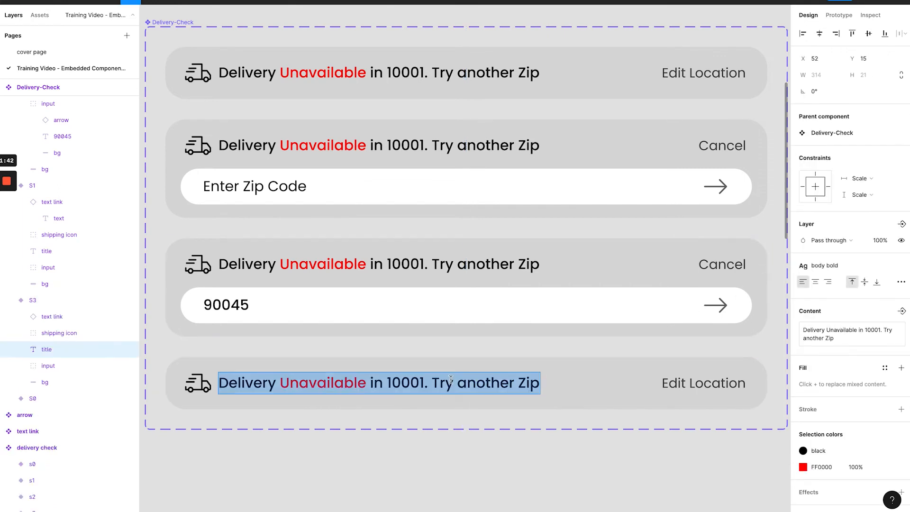
text(Delivery Available in 90045)
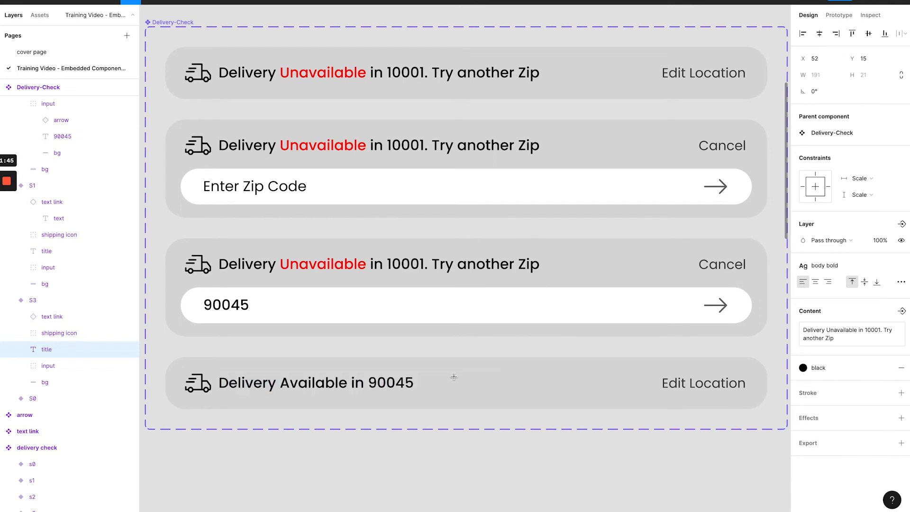
Color the word "Available" in the S3 variant's title with fill 008CB8
double_click(313, 383)
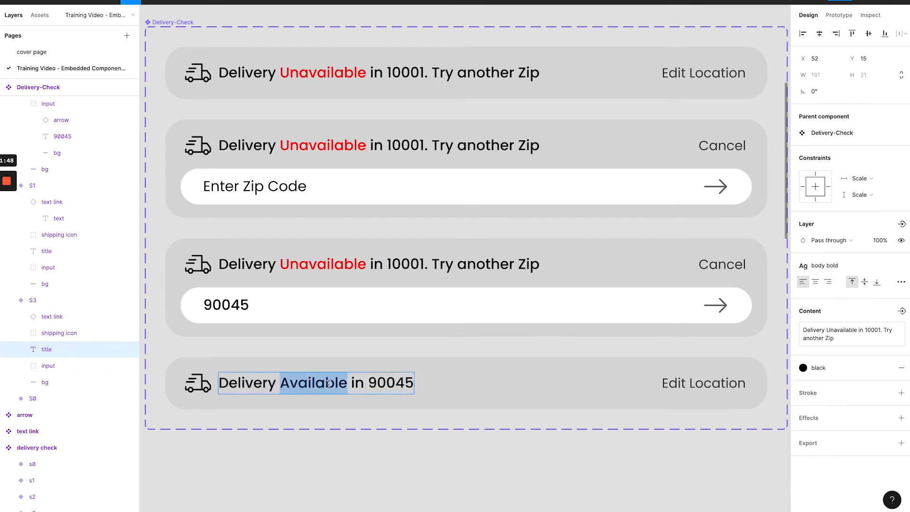
click(885, 369)
click(835, 386)
text(008cb8)
key(Return)
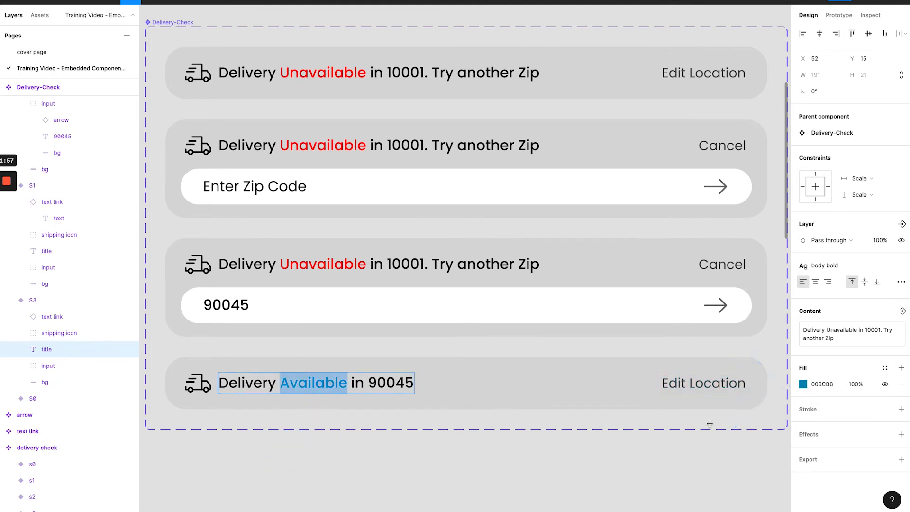
key(Escape)
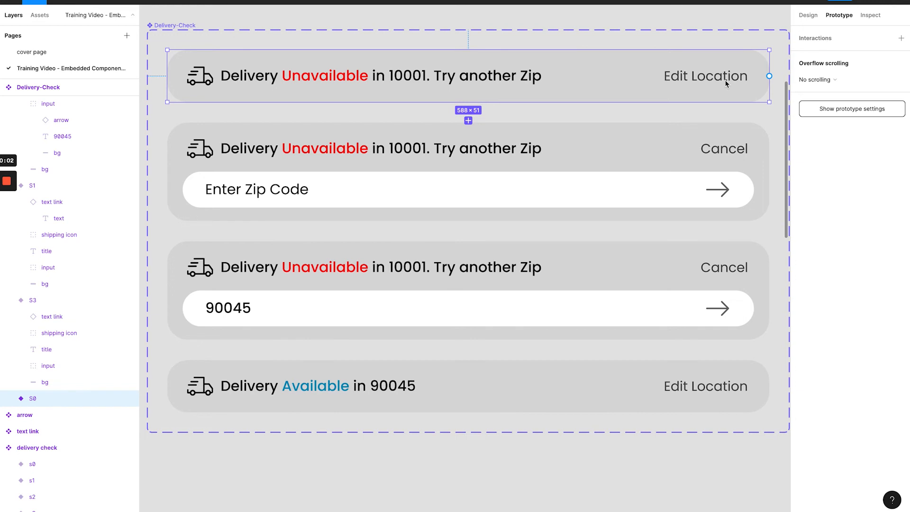
Link the S0 variant's Edit Location link to change to S1 on click, using Smart animate, Ease out at 300ms
click(724, 83)
click(701, 80)
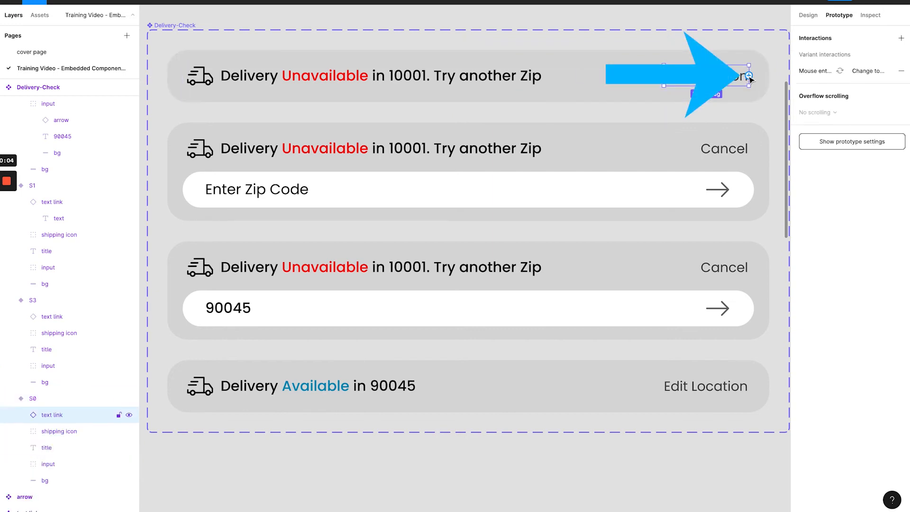
drag(749, 75, 564, 161)
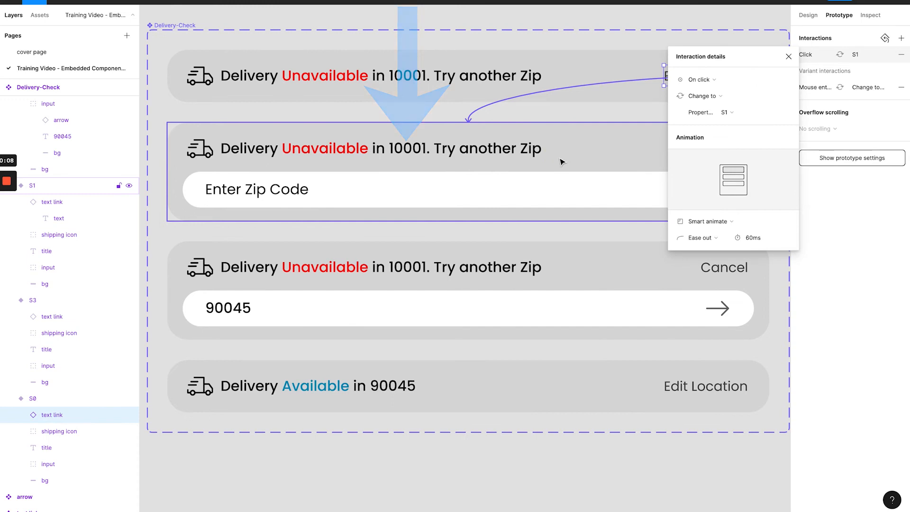
click(750, 240)
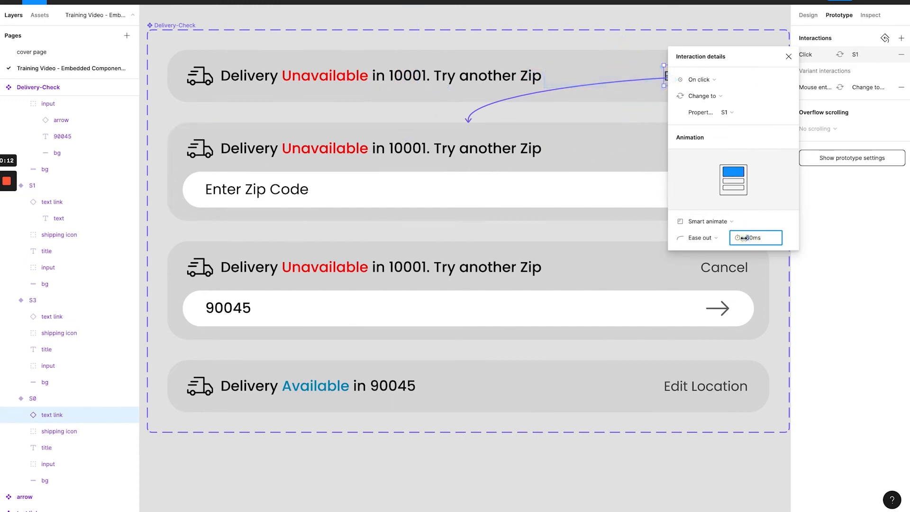
key(Return)
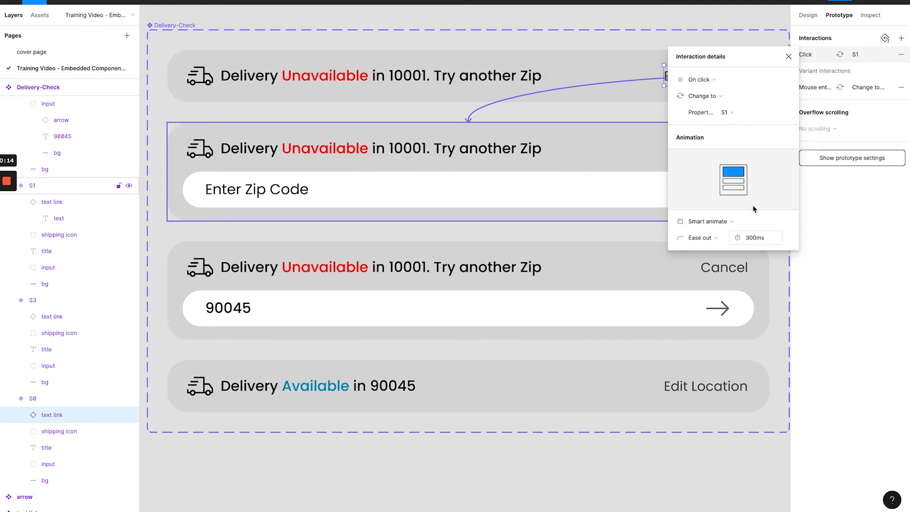
click(789, 57)
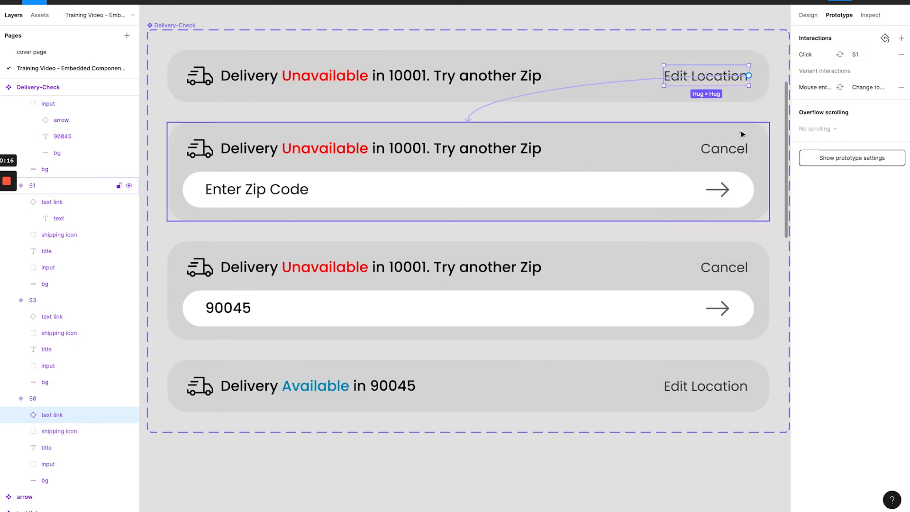
Link the S1 variant's Cancel link back to S0 with an on-click Change to interaction, Smart animate at 300ms
click(729, 156)
drag(749, 149, 538, 88)
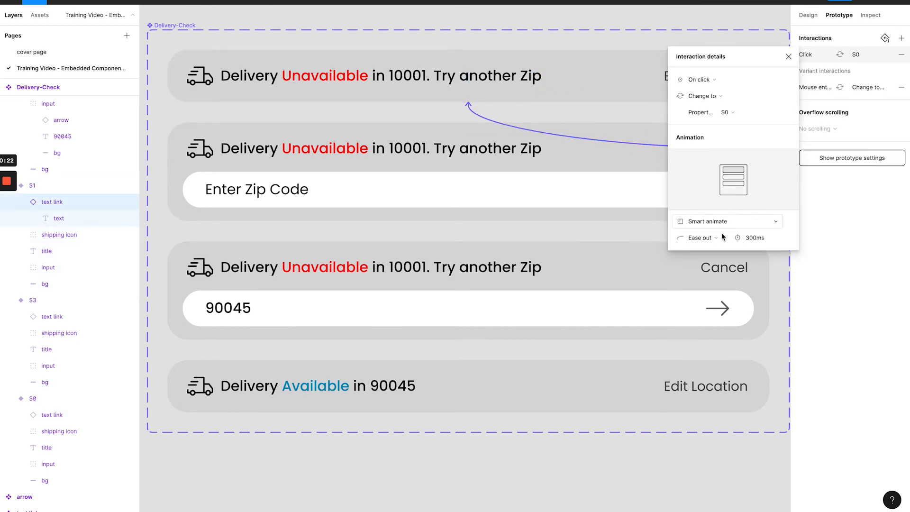
click(789, 57)
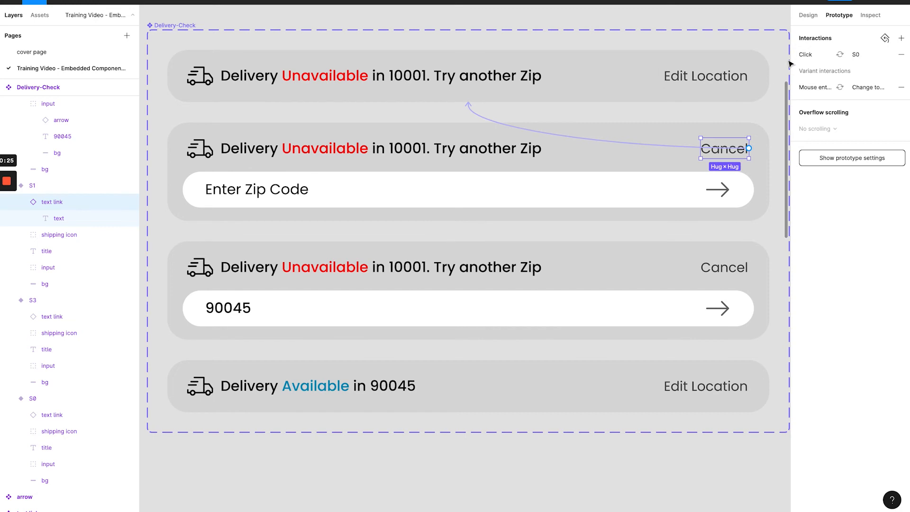
Link the S1 variant's "Enter Zip Code" text to S2 with an on-click Change to interaction
double_click(289, 192)
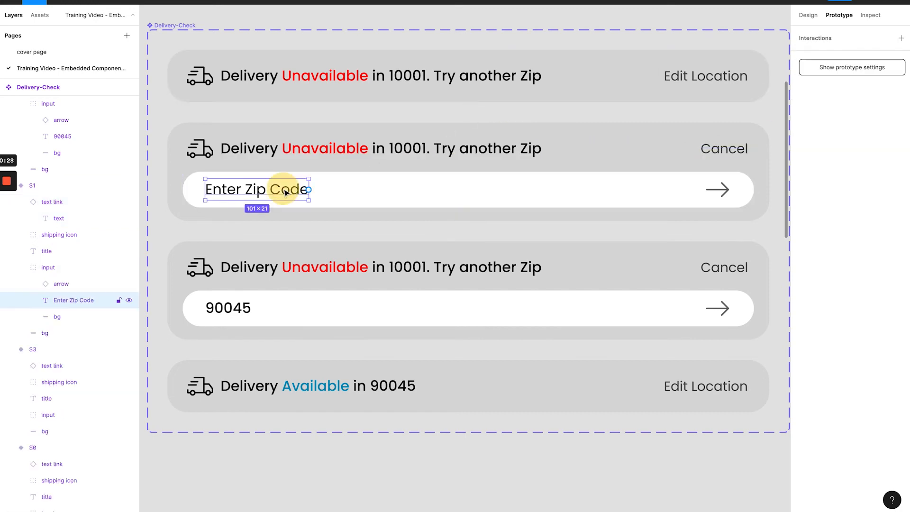
drag(308, 190, 270, 256)
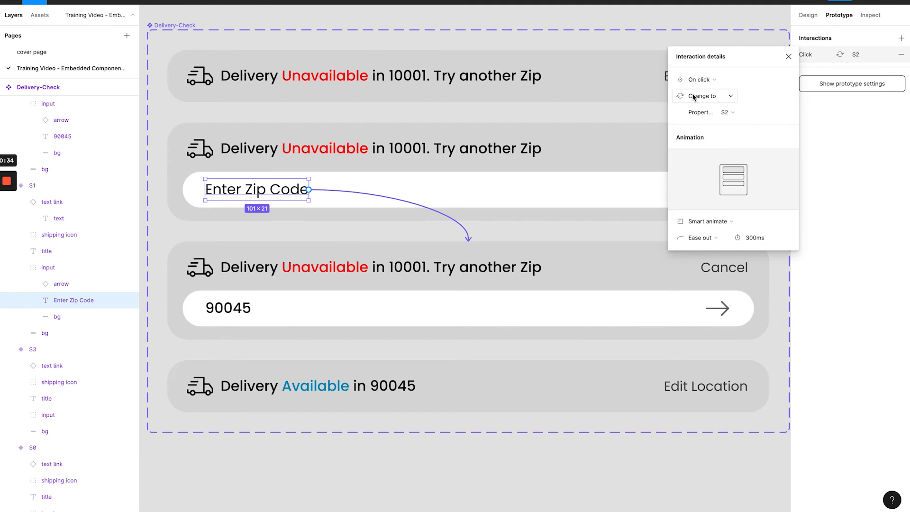
click(789, 57)
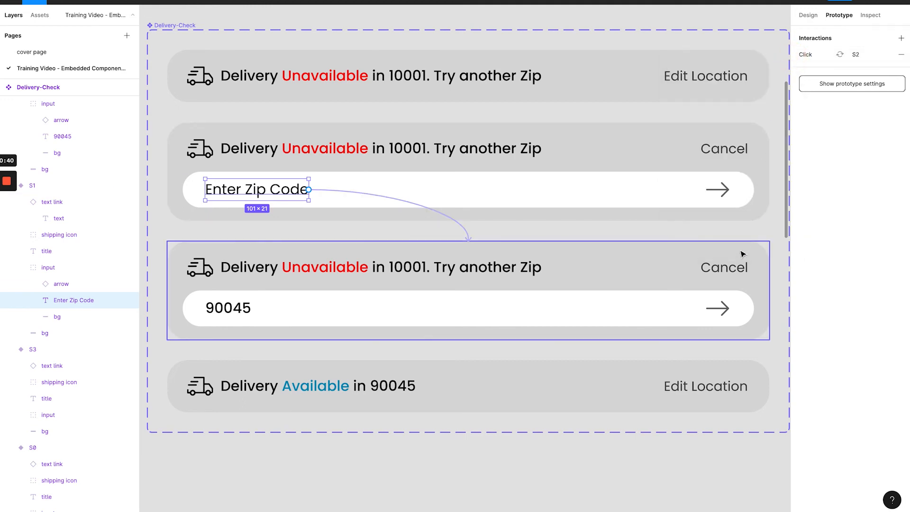
Link the arrow inside the S2 variant's input to S3 with an on-click Change to interaction, Smart animate at 300ms
click(727, 308)
click(722, 309)
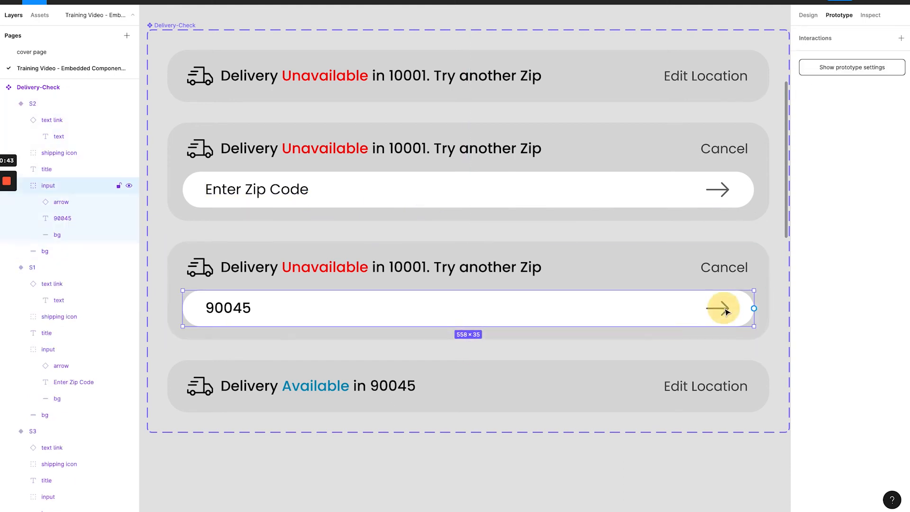
drag(617, 324, 585, 368)
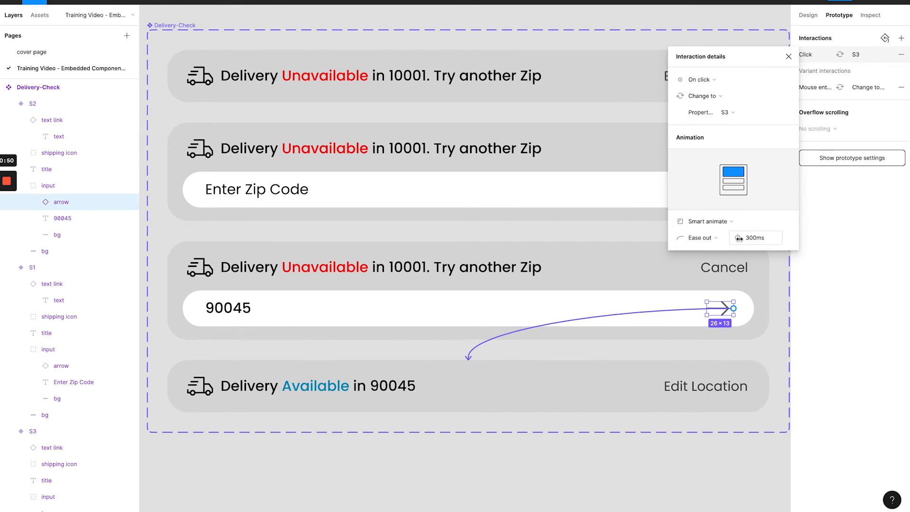
click(788, 56)
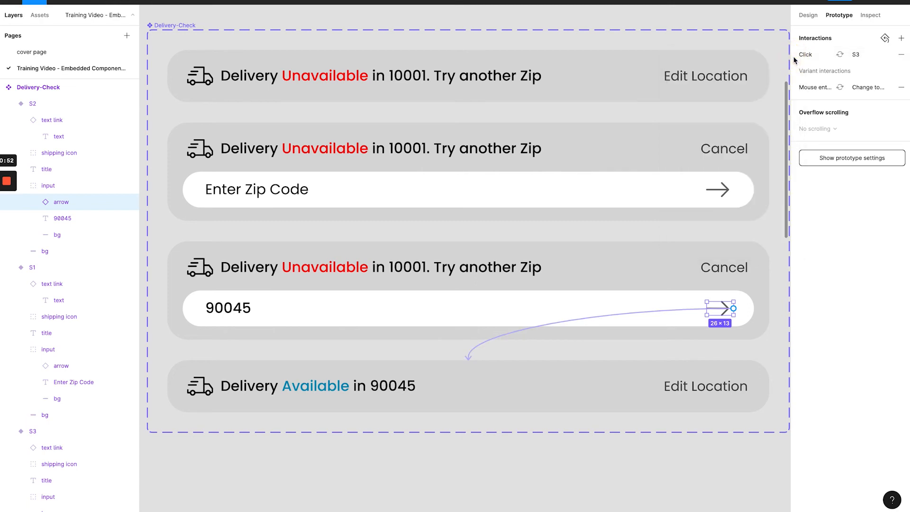
Place a delivery check component instance on the Product Page, directly below the Add to My Bag bar at X 972, Y 670
click(739, 26)
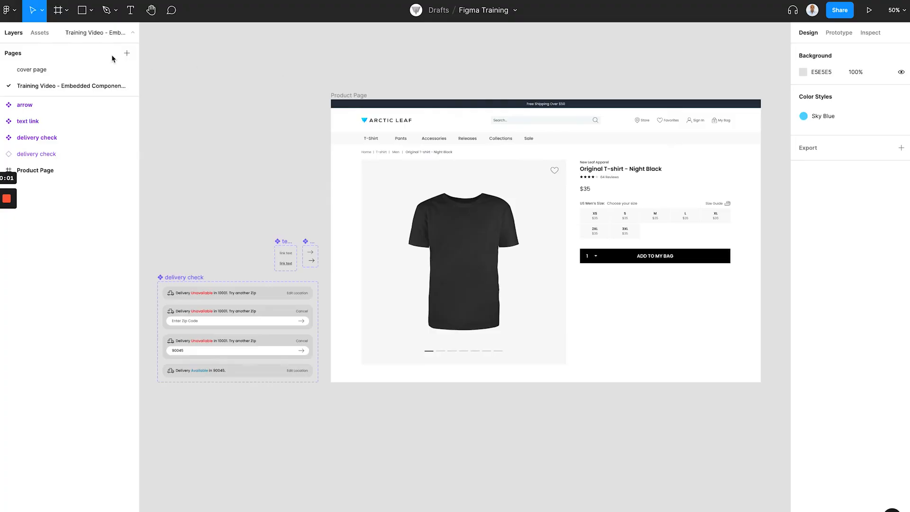
click(42, 37)
drag(103, 131, 647, 279)
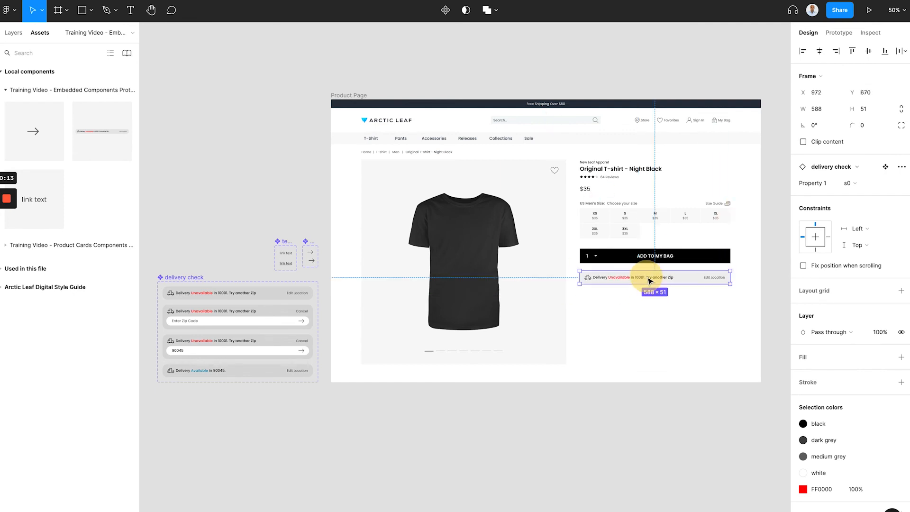
click(571, 71)
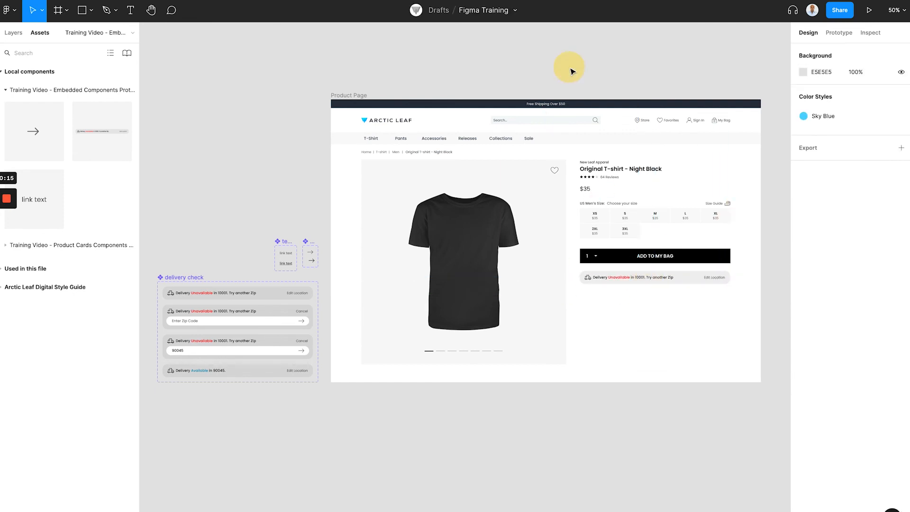
Run the Product Page prototype and test opening the zip input with Edit Location and closing it with Cancel
click(360, 95)
click(870, 10)
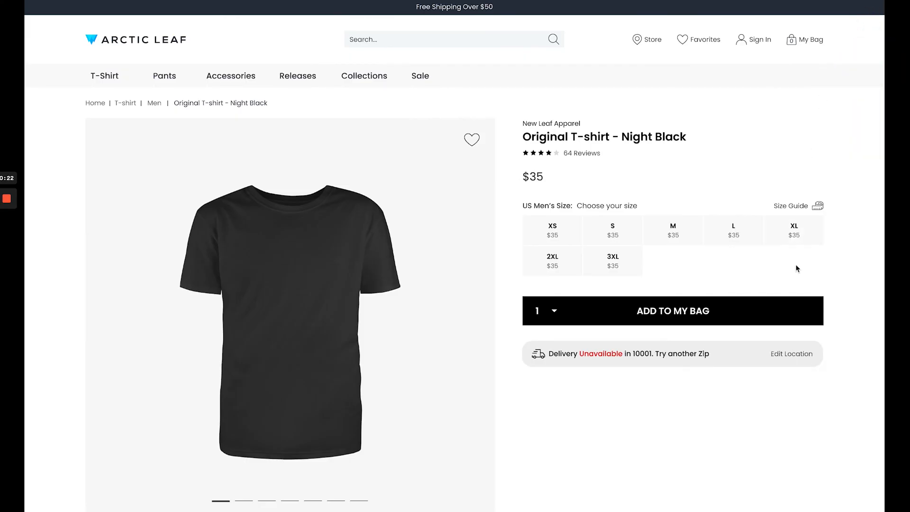
click(794, 358)
click(795, 356)
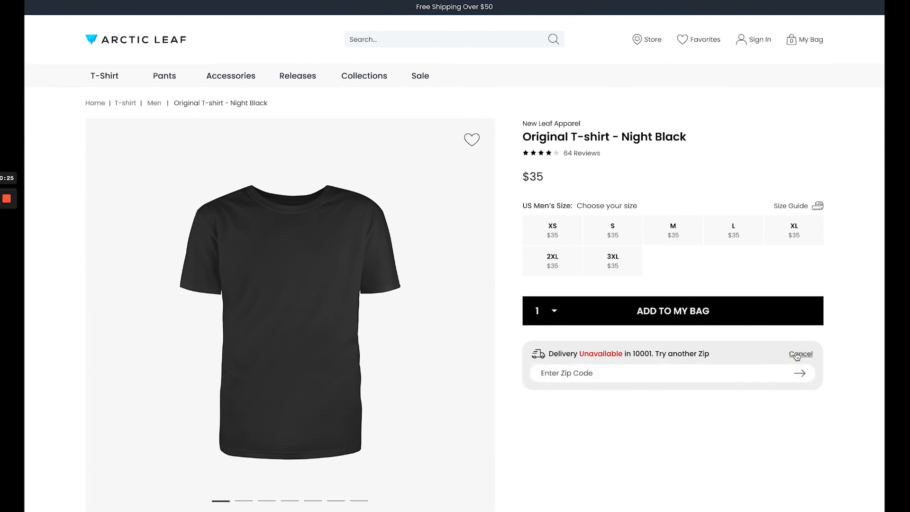
click(800, 356)
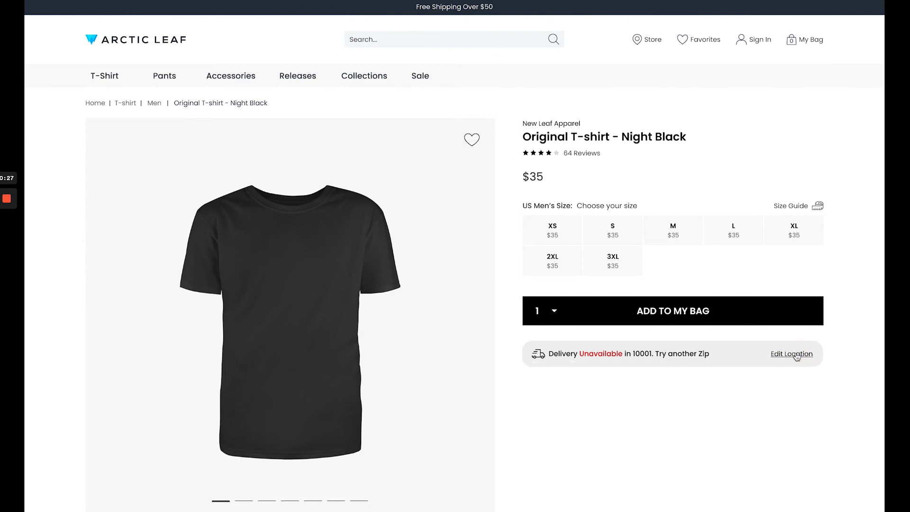
Test the full delivery check in the prototype by editing the location, filling in zip 90045 and submitting it
click(795, 358)
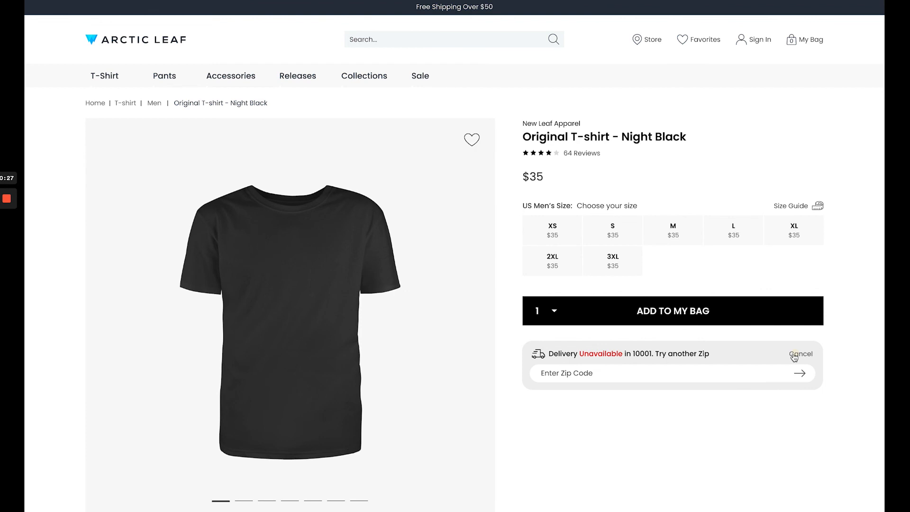
click(583, 378)
text(90045)
click(804, 375)
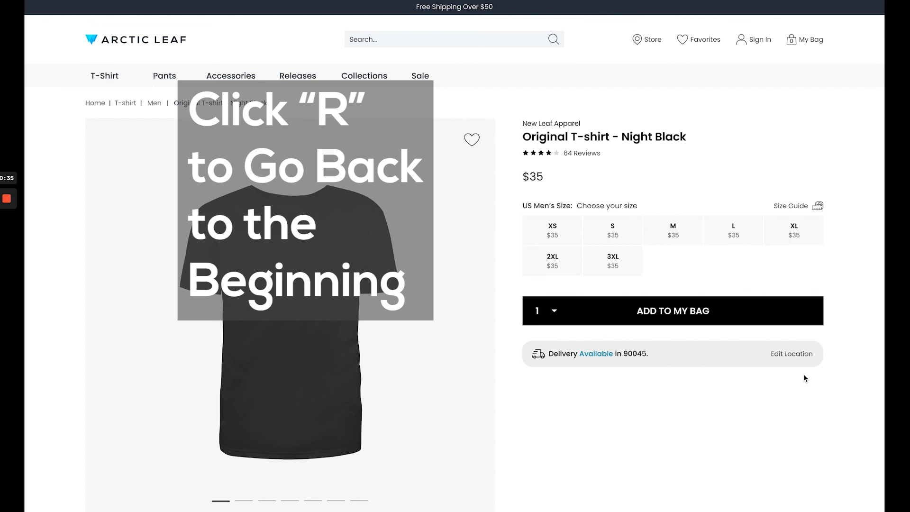
Restart the prototype and run through the zip 90045 delivery check once more
click(795, 356)
click(576, 374)
text(90045)
click(801, 374)
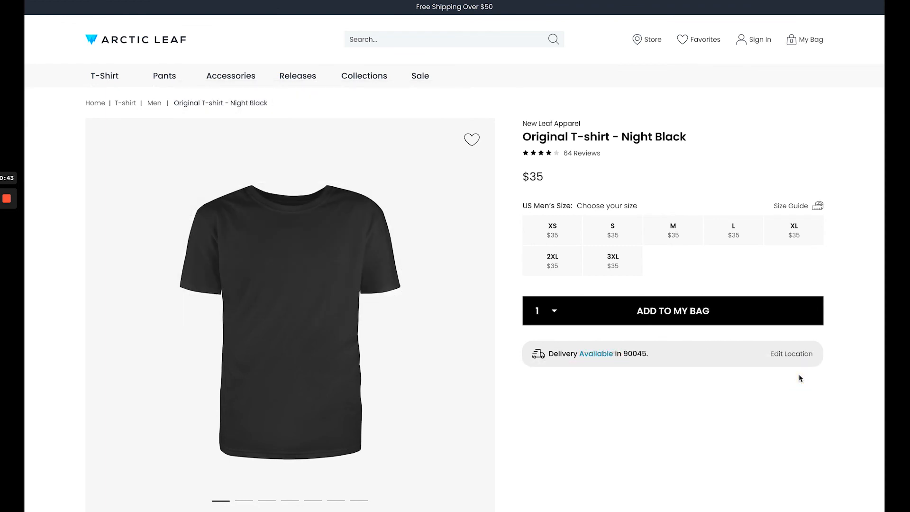